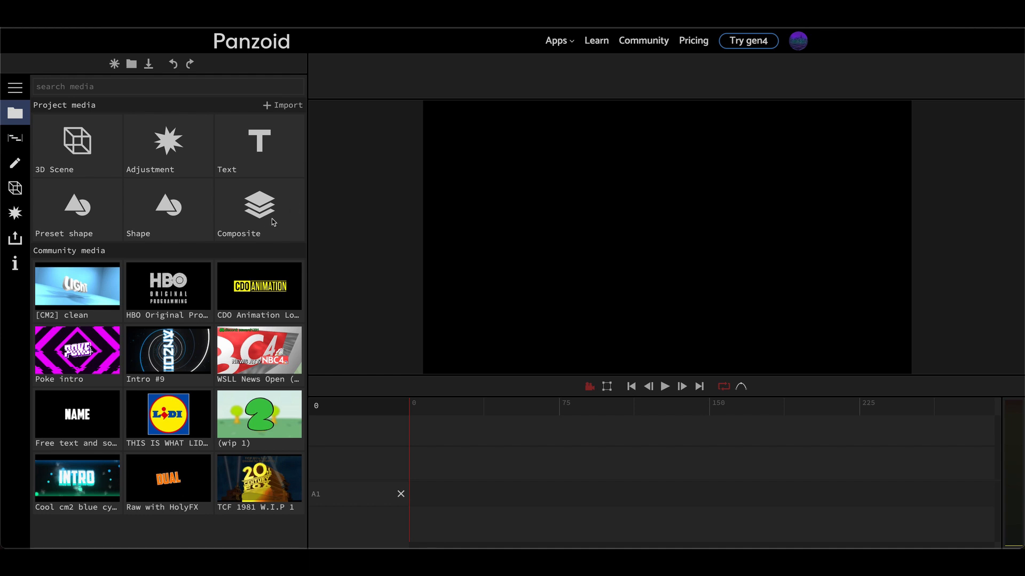
- Add a Composite clip at the start of the timeline and rename it Text 2d
left_click(260, 220)
left_click_drag(288, 274, 395, 499)
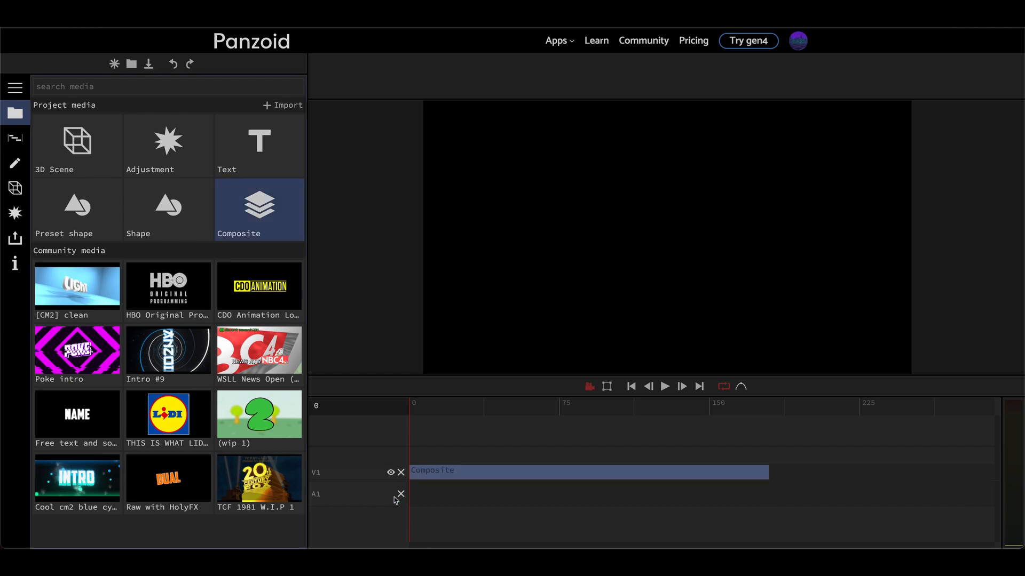
left_click(472, 475)
left_click(467, 461)
left_click(463, 471)
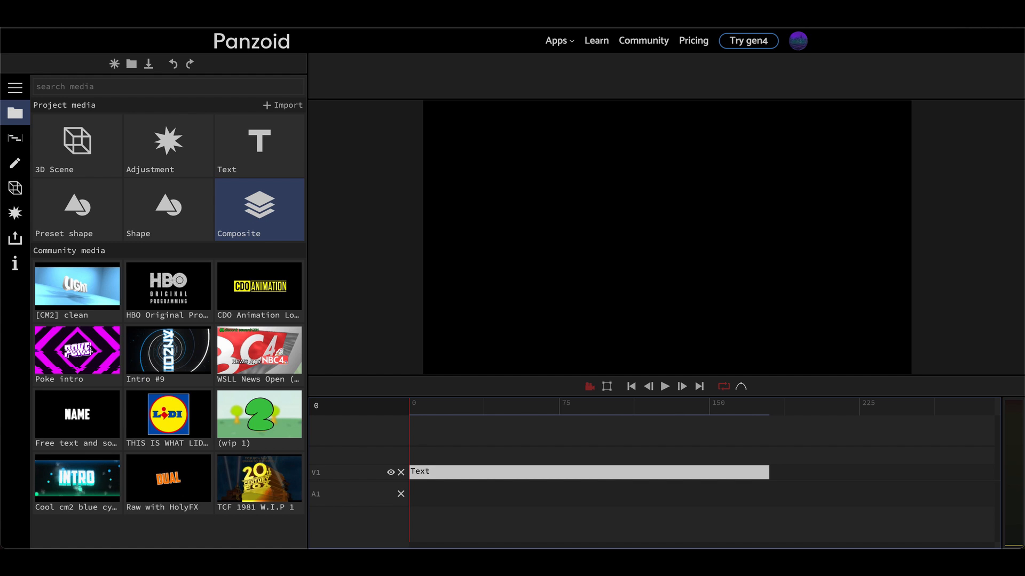
key("BackSpace")
key("BackSpace")
type("2d")
left_click(464, 476)
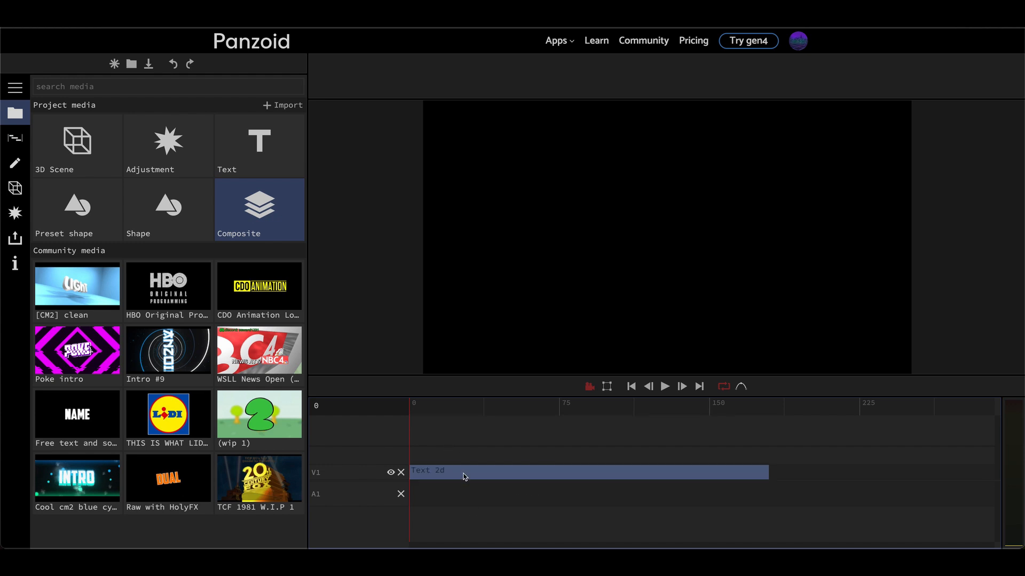
- Add a Scene layer inside the Text 2d clip
left_click(4, 189)
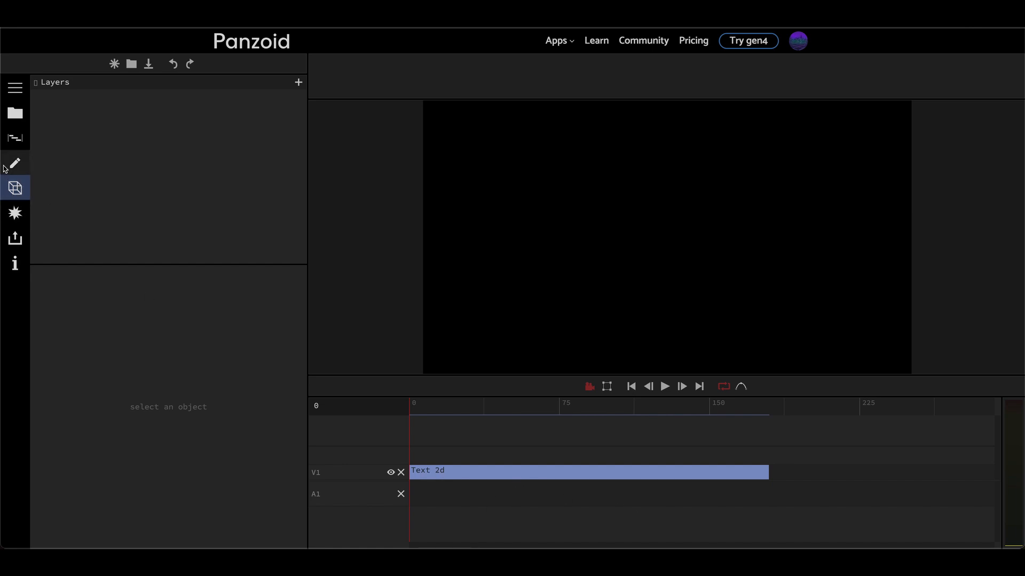
left_click(298, 83)
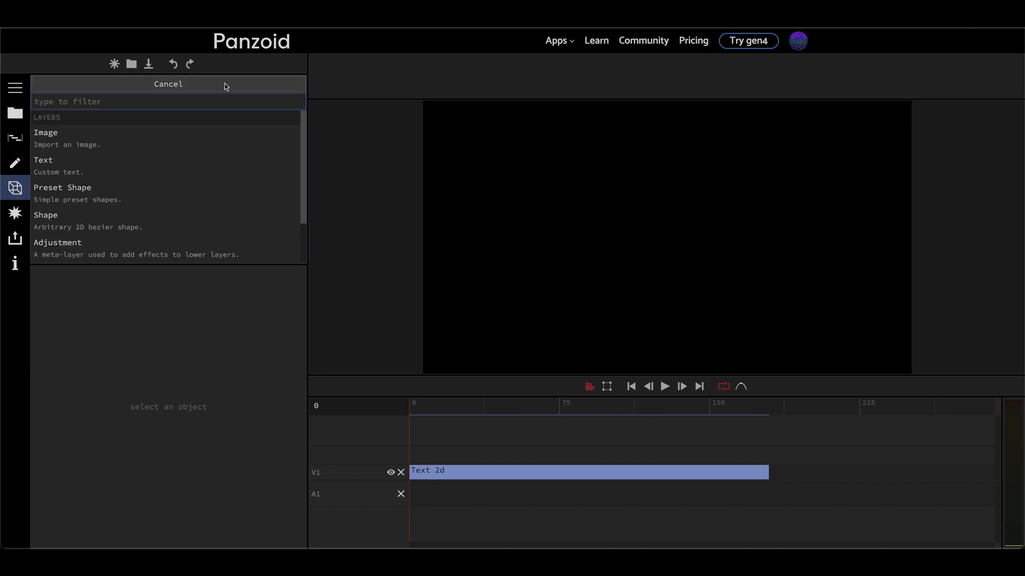
type("sc")
left_click(202, 113)
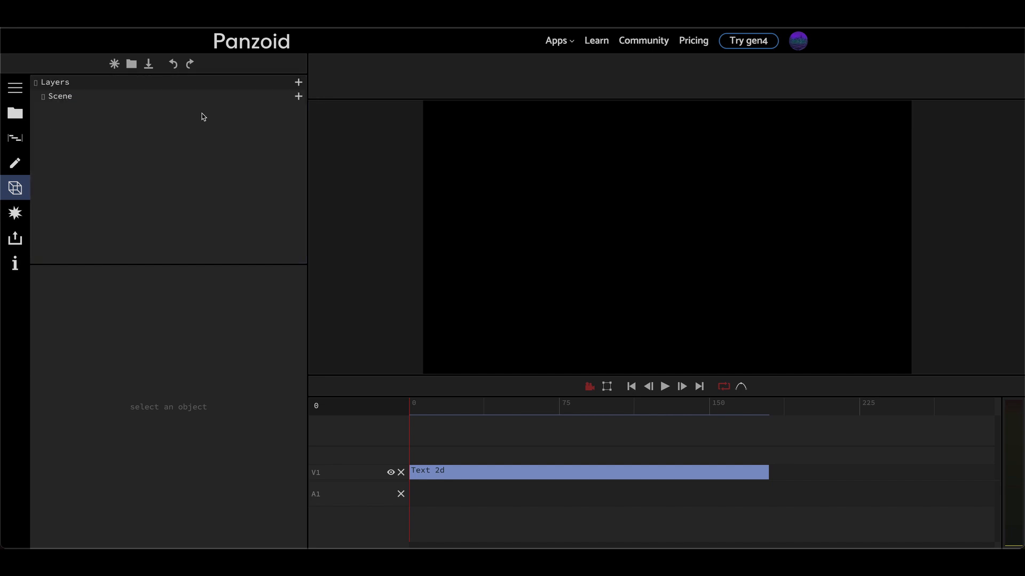
- Add a perspective camera (3d) to the scene
left_click(298, 97)
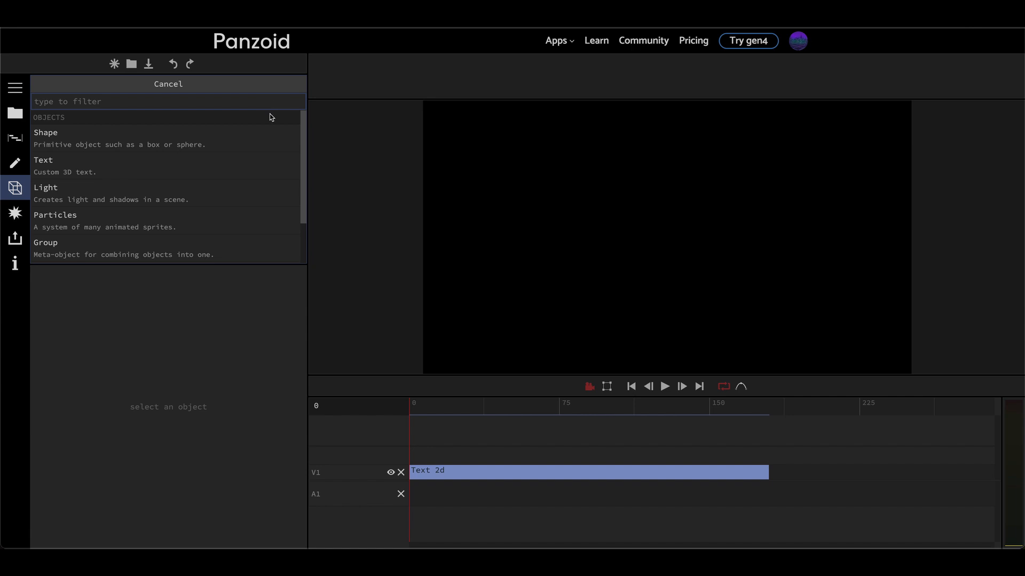
type("cam")
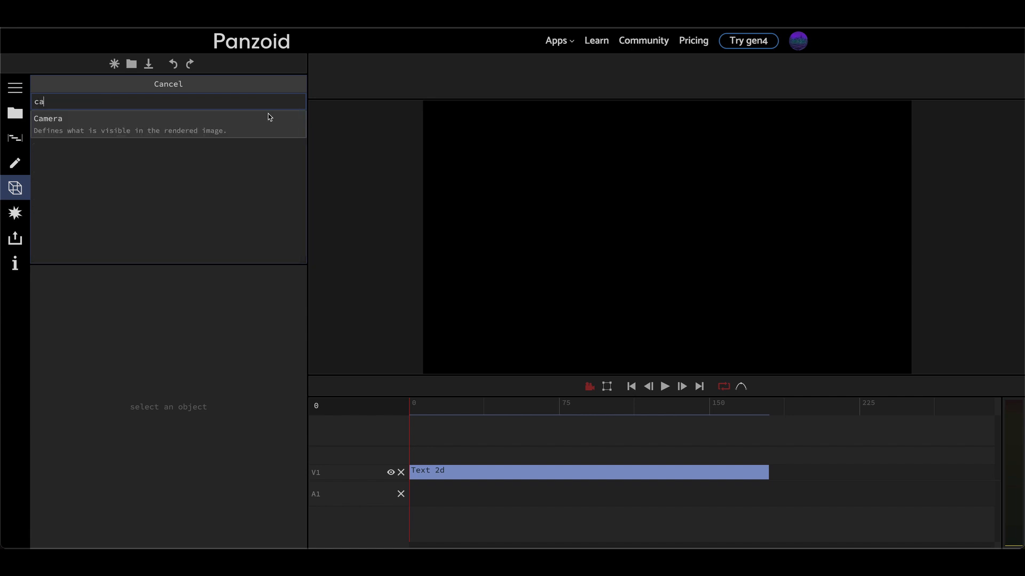
left_click(225, 123)
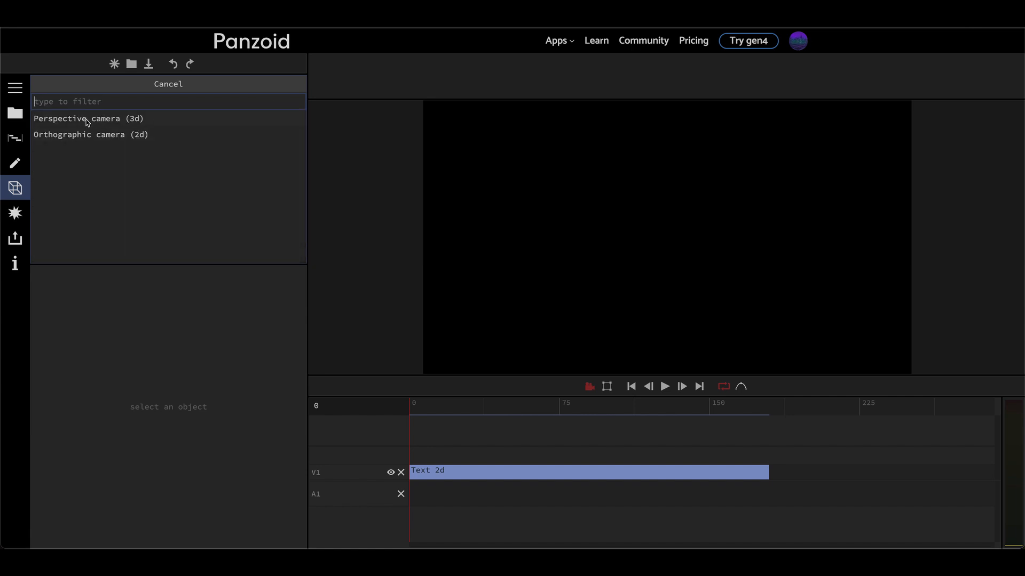
left_click(130, 120)
- Add a 3D text object to the scene and give it the custom font SuperMario256.ttf
left_click(299, 97)
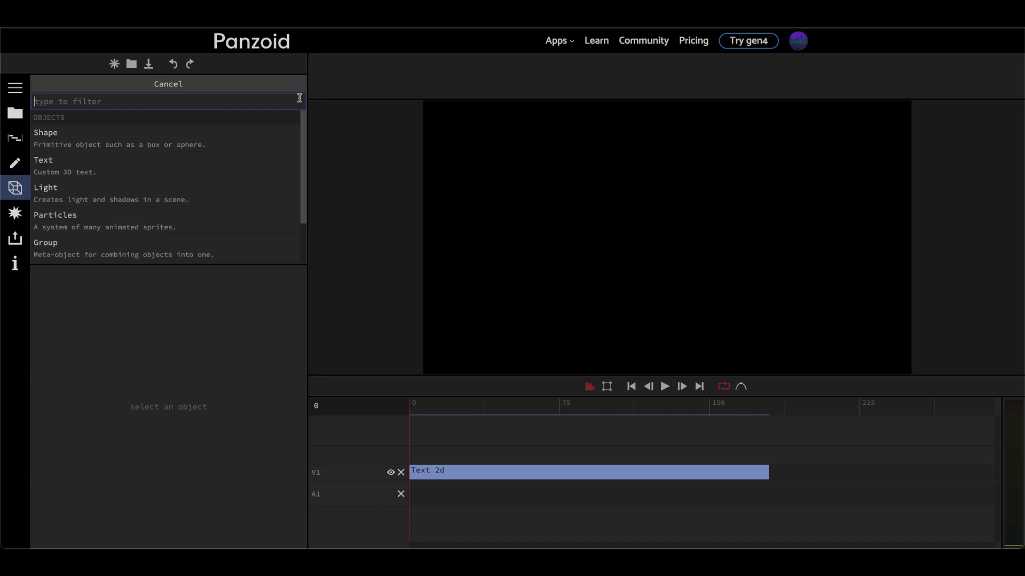
left_click(135, 164)
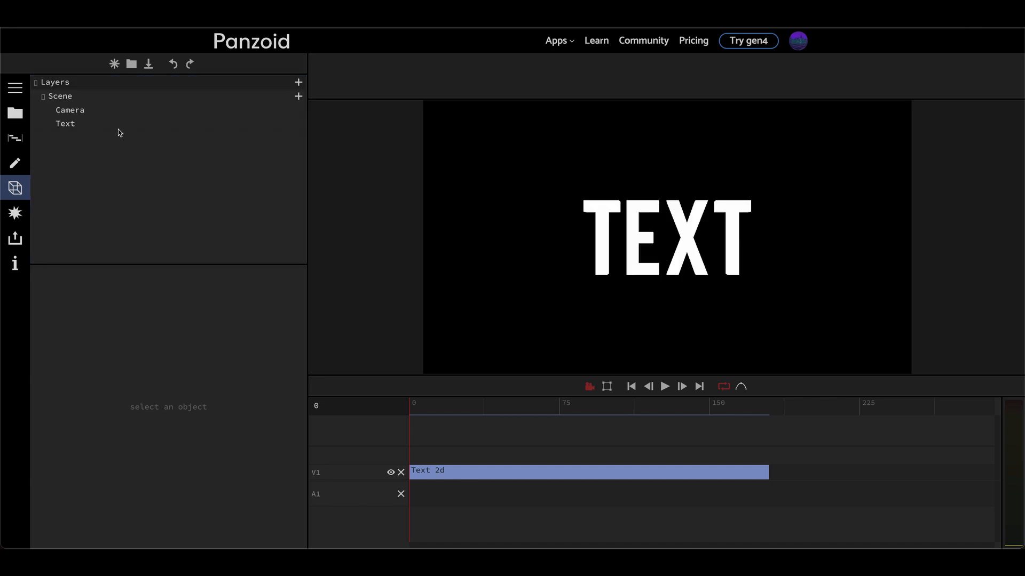
left_click(118, 126)
left_click(194, 319)
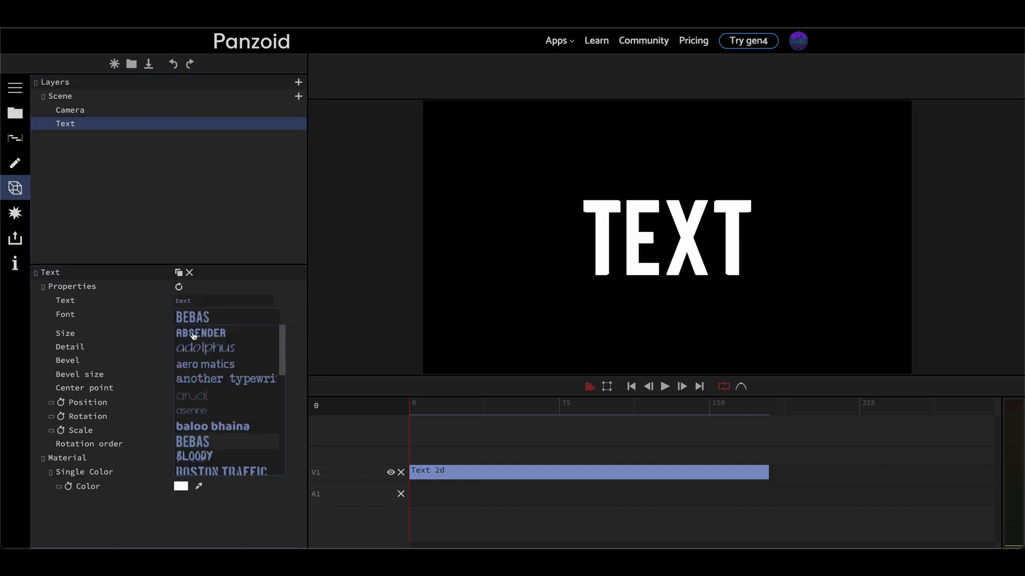
scroll(205, 372, "down", 5)
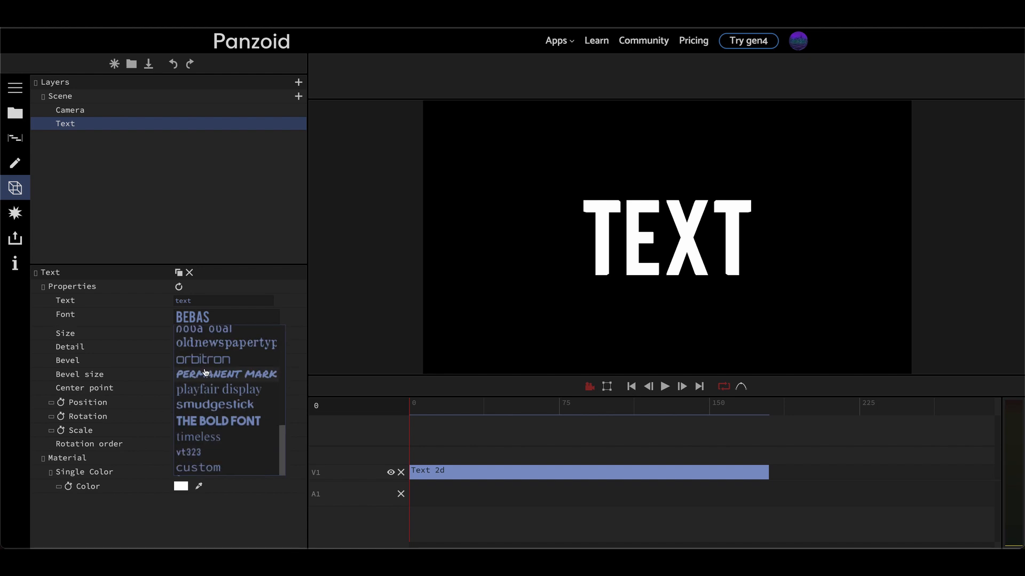
left_click(225, 466)
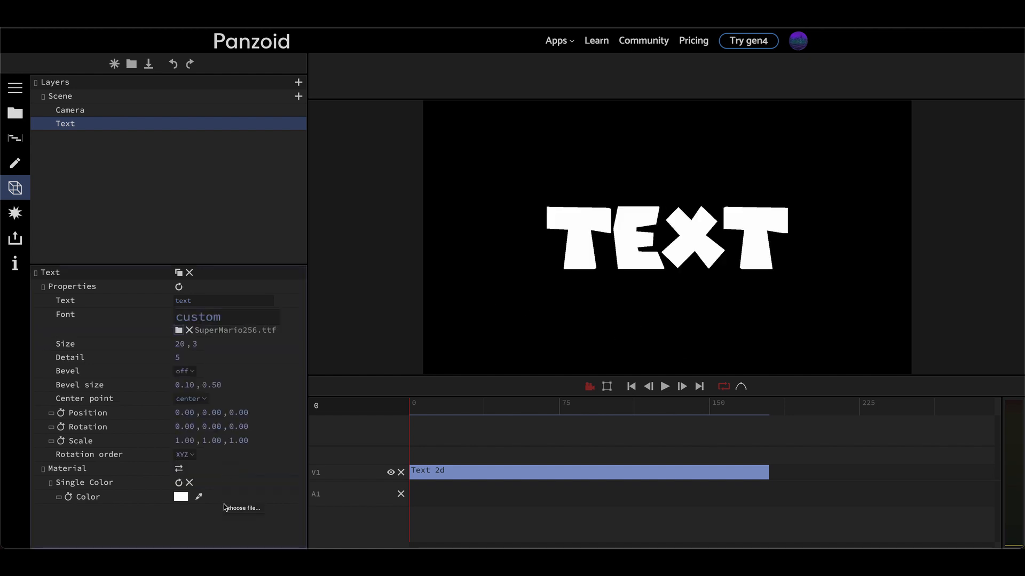
- Flatten the text object by setting its Z scale to 0.001
left_click(243, 443)
left_click(52, 443)
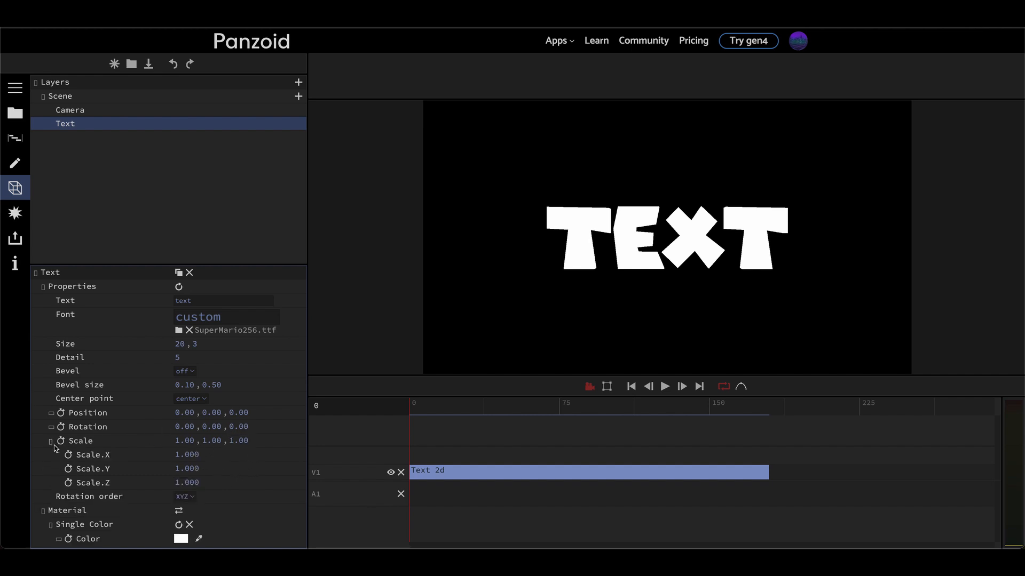
left_click(185, 485)
type("0.001")
key("Return")
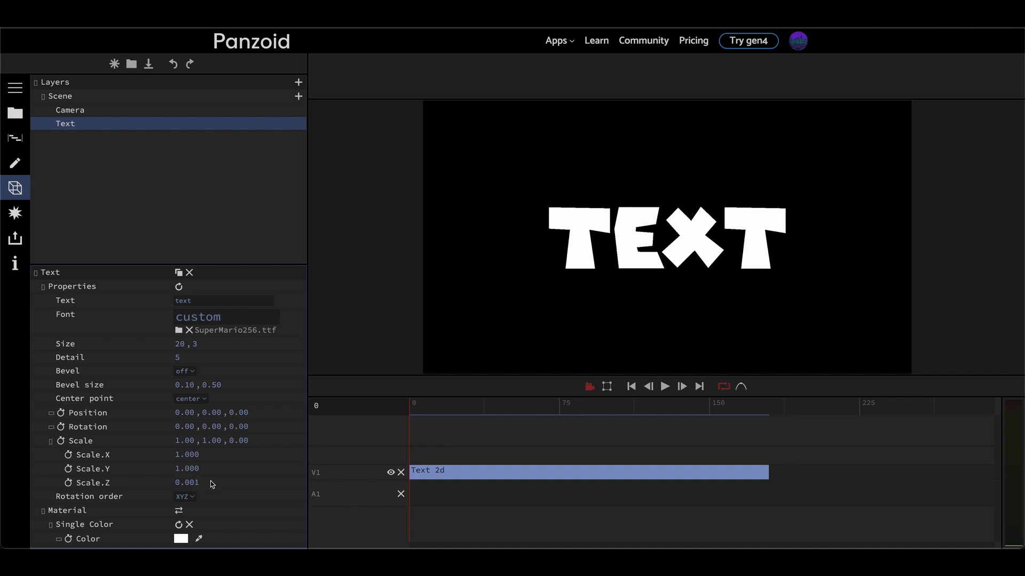
left_click(52, 439)
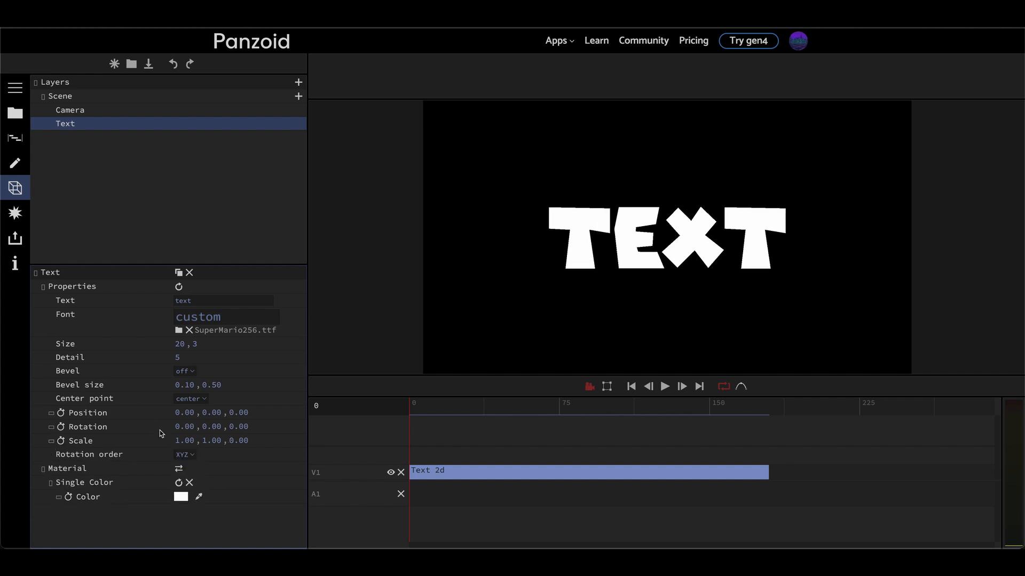
- Change the wording of the text object to "tutorial"
left_click(203, 303)
double_click(187, 302)
type("tutorial")
left_click(155, 303)
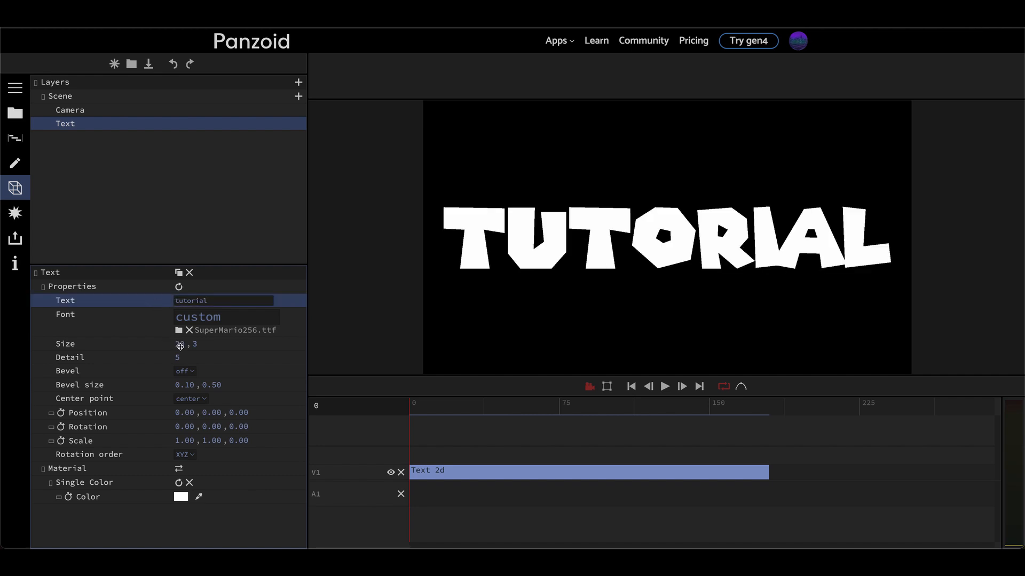
- Try text sizes 15 and 13, checking the smaller one in the enlarged preview
left_click(180, 345)
type("15")
key("Return")
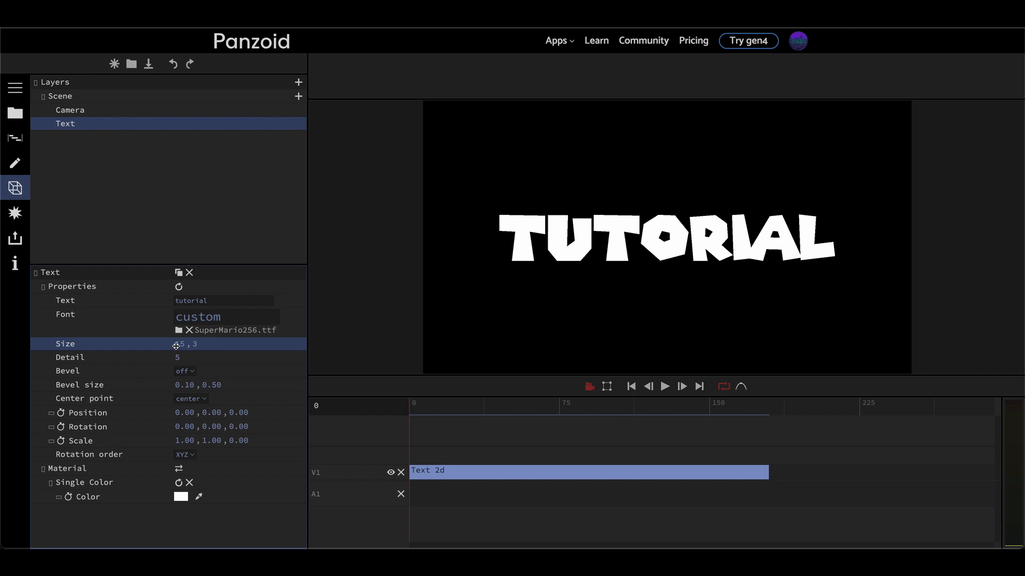
left_click(176, 347)
type("13")
key("Return")
key("space")
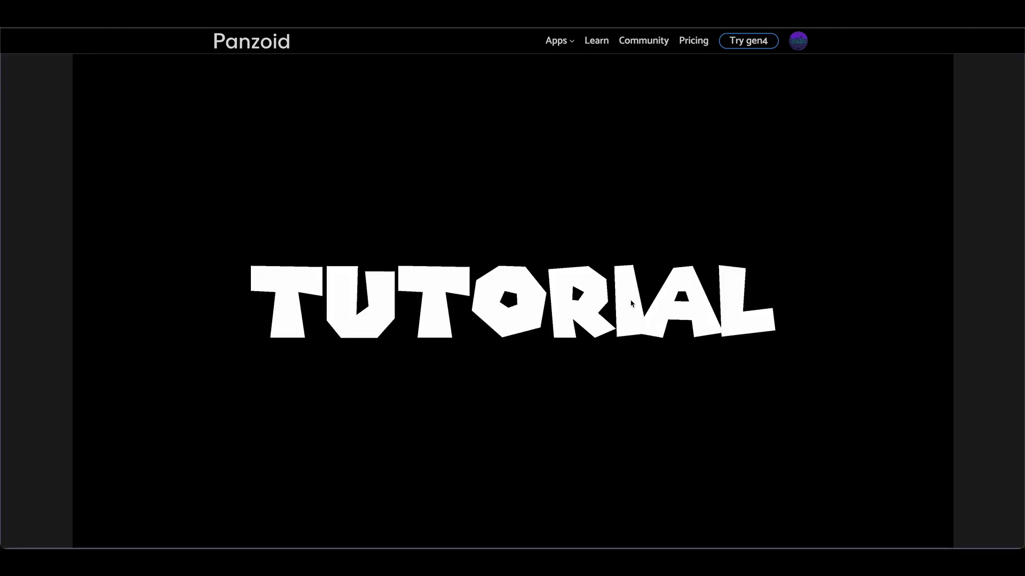
key("space")
- Set the text size to 14 and check it in the enlarged preview
left_click(176, 344)
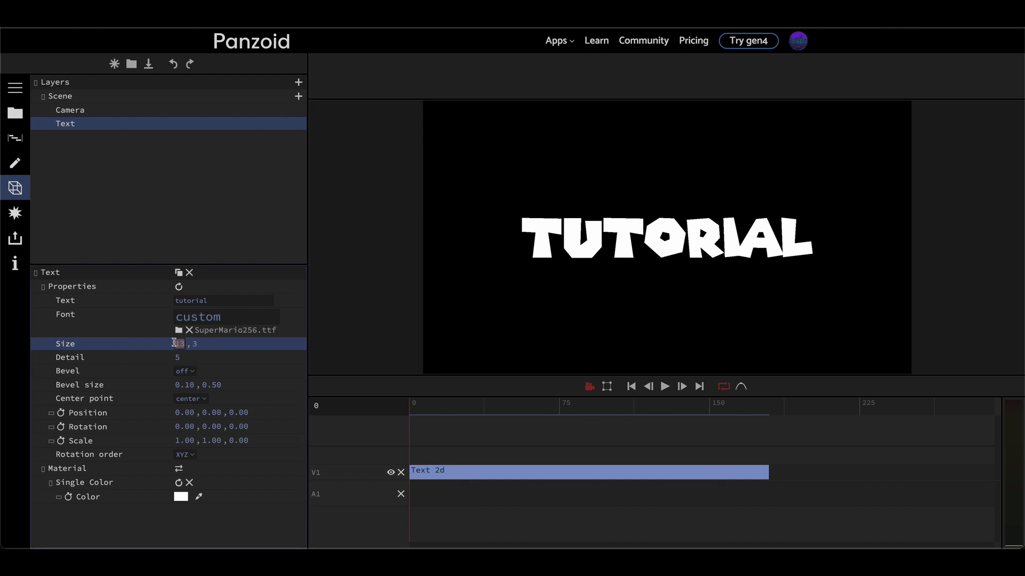
type("14")
key("Return")
key("space")
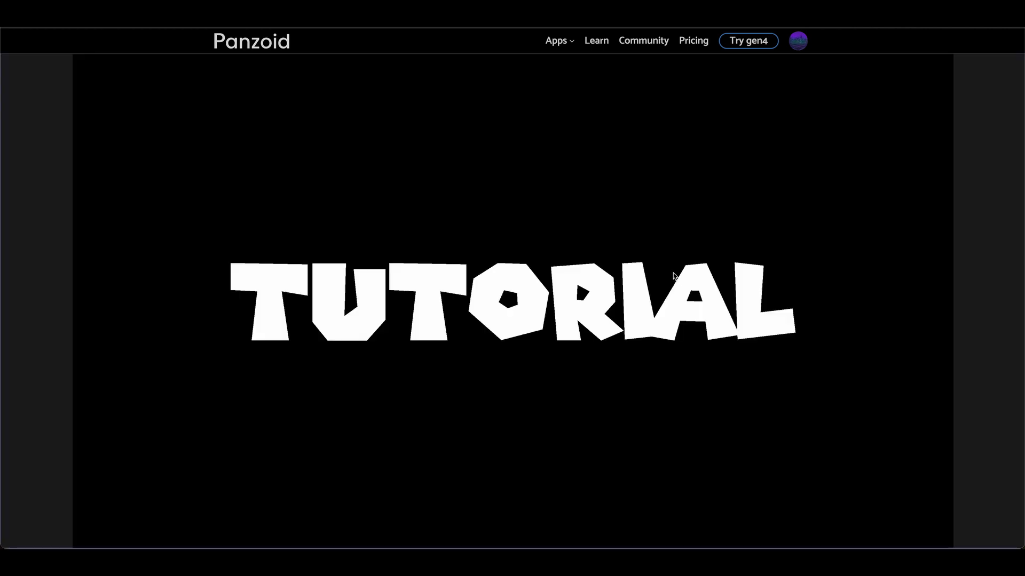
key("space")
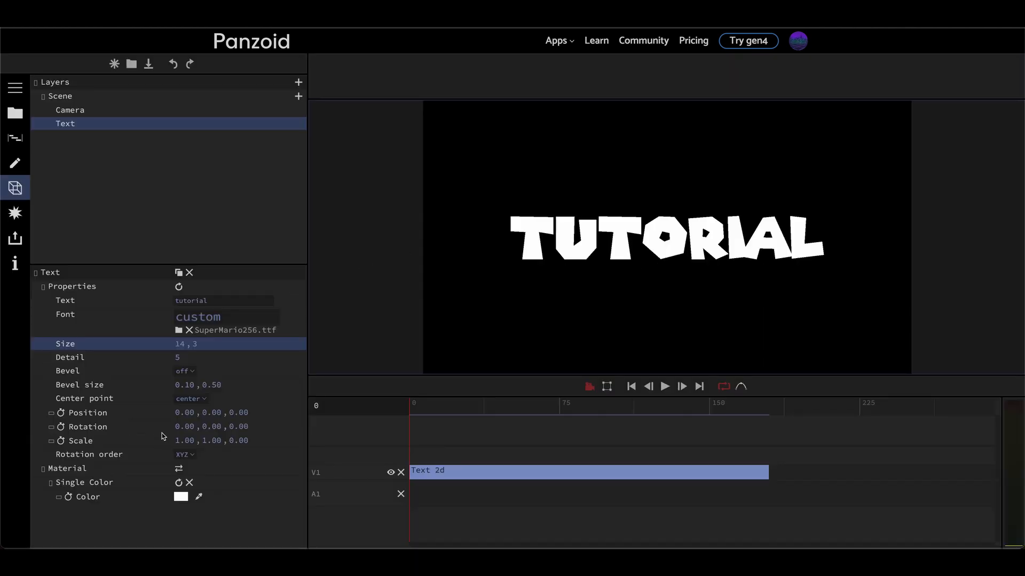
- Tilt the text object by setting its X rotation to -15
left_click(51, 427)
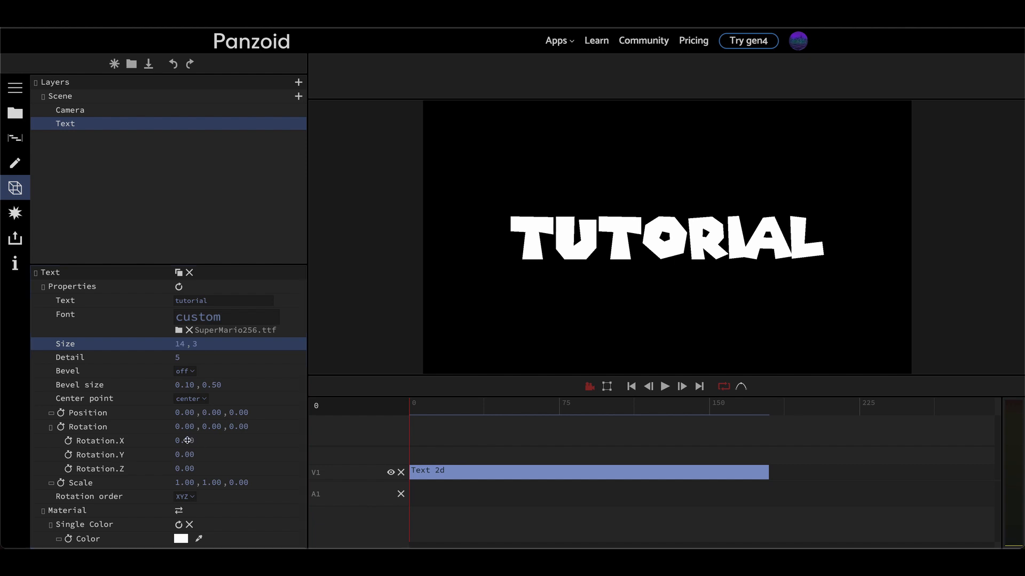
left_click_drag(190, 443, 5, 488)
left_click_drag(194, 439, 100, 527)
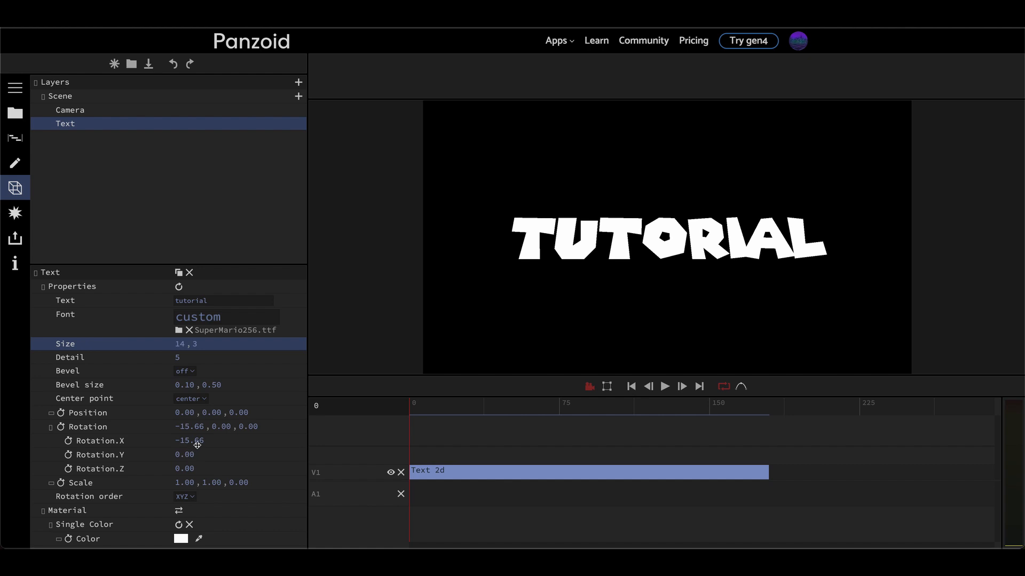
left_click(194, 435)
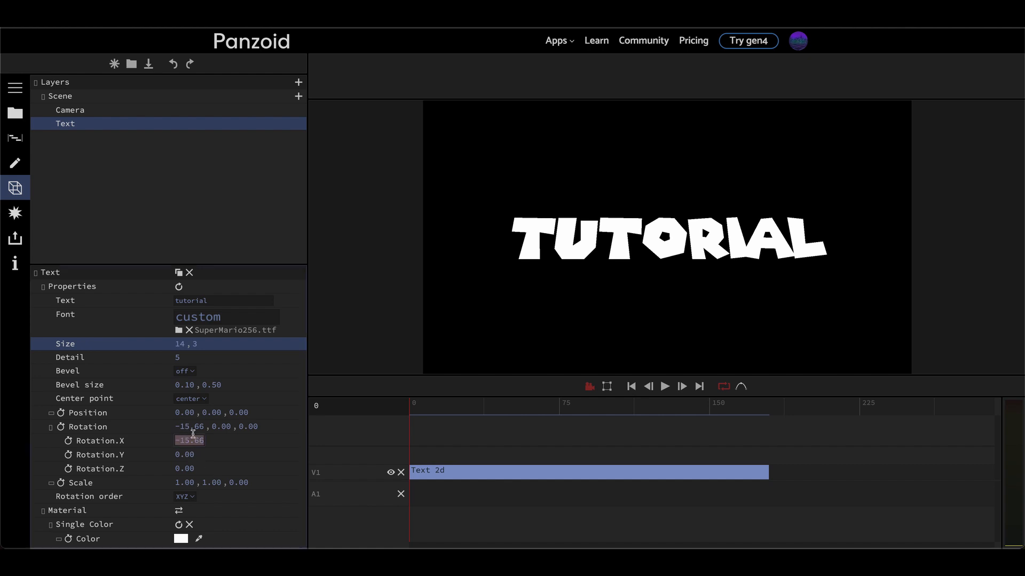
type("-15")
key("Return")
left_click(51, 427)
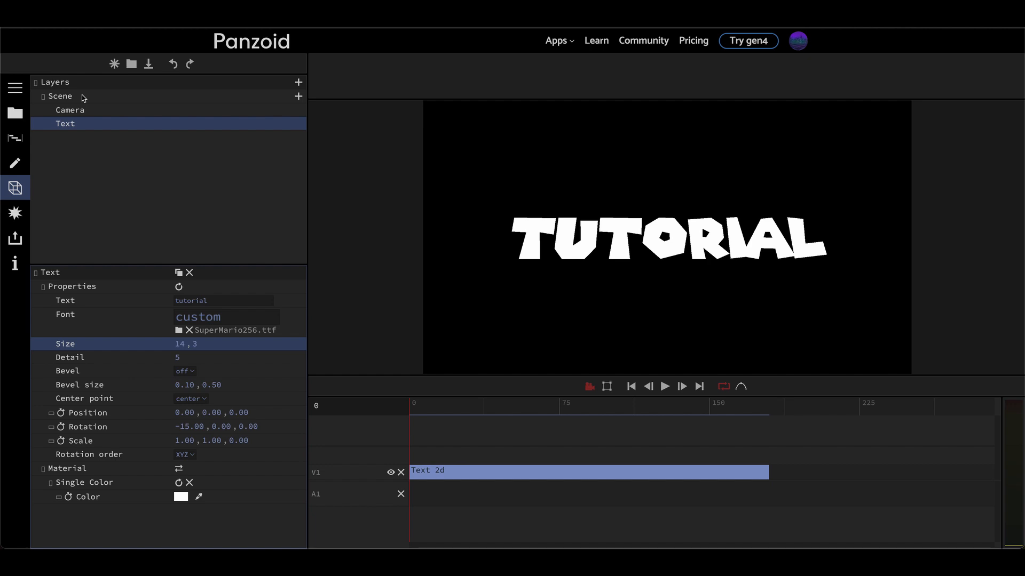
- Duplicate the Text 2d clip onto a new video track directly above the original
left_click(446, 478)
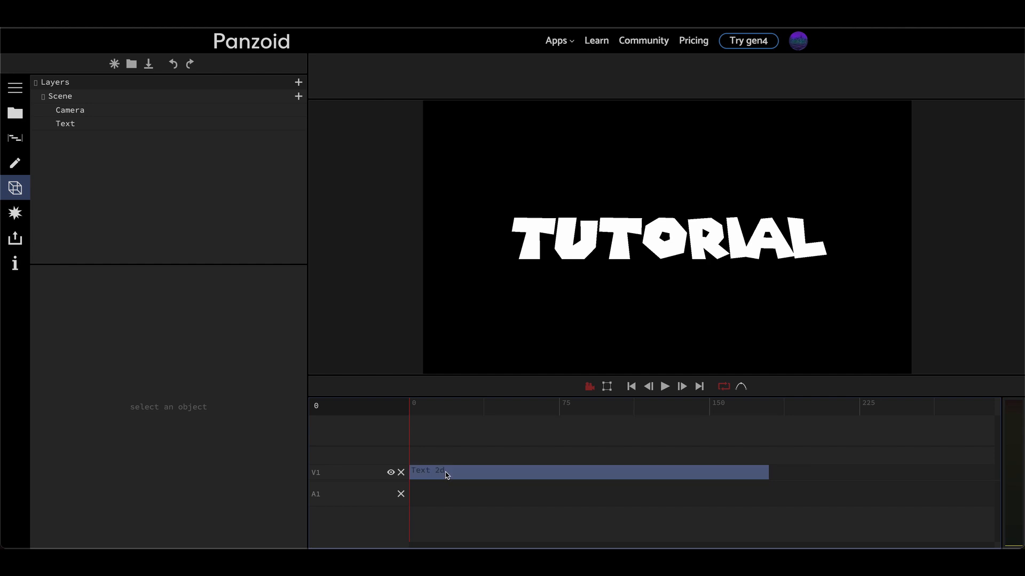
double_click(446, 472)
left_click(516, 448)
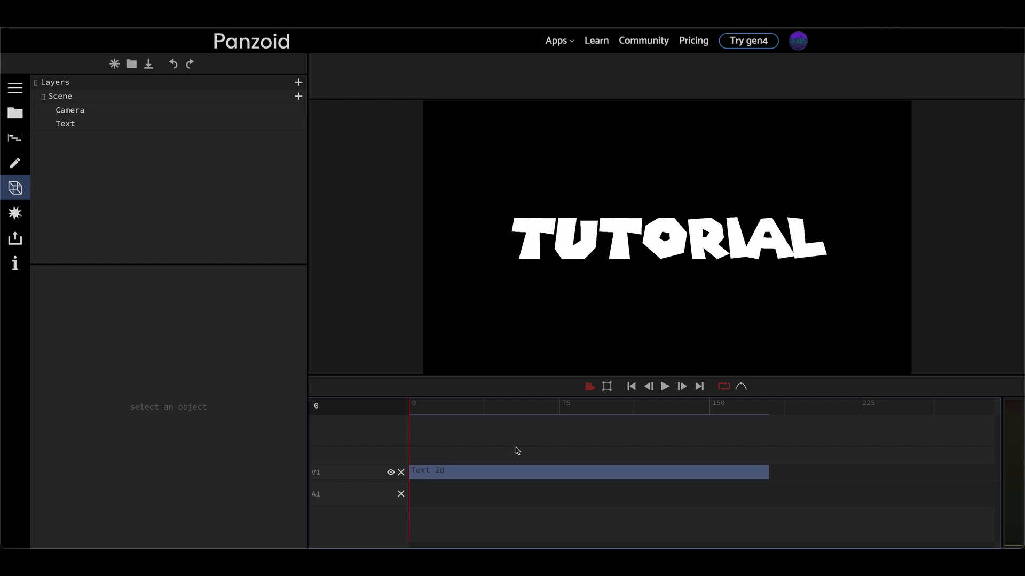
left_click_drag(506, 469, 498, 449)
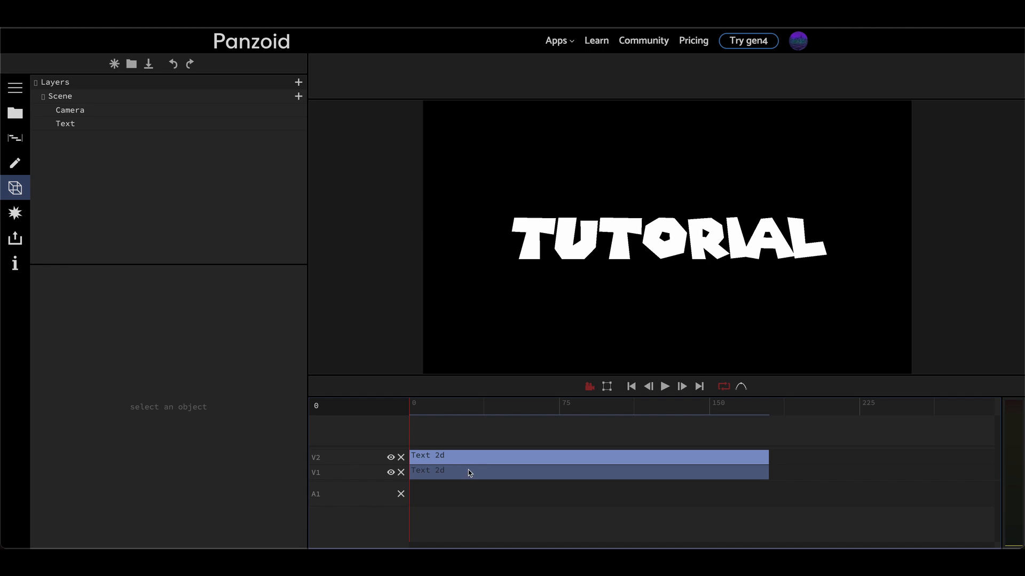
- Rename the clip on track V1 to Text 3d
double_click(470, 473)
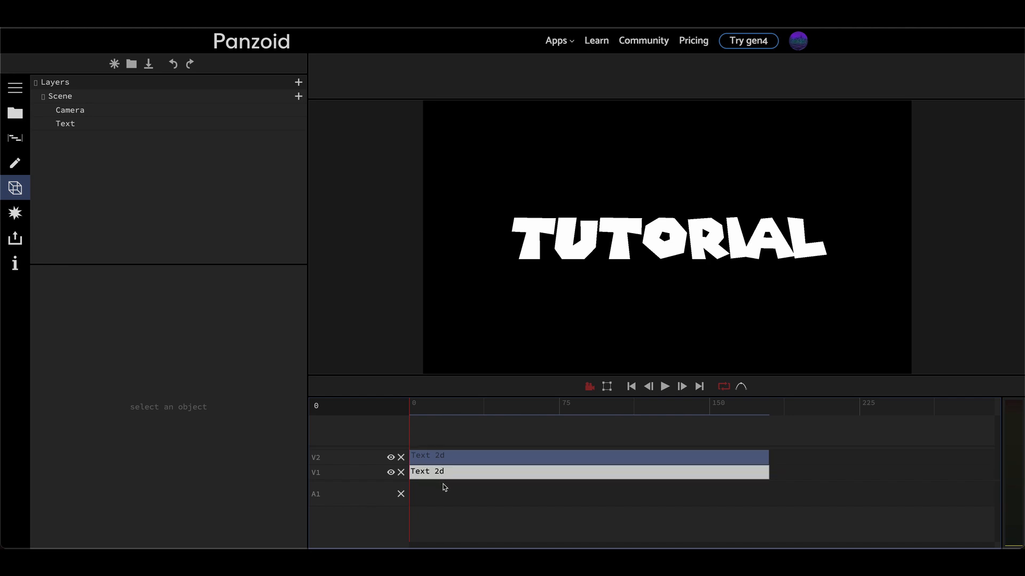
type("3")
left_click(894, 481)
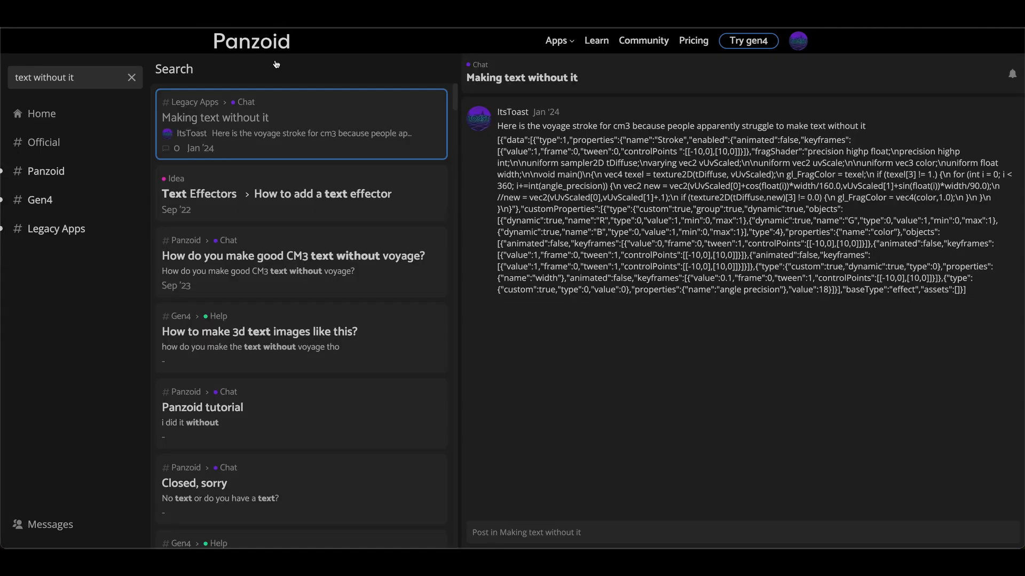
- Copy the Stroke effect code from the "Making text without it" post and paste it onto the Text 3d clip's Scene layer
triple_click(532, 186)
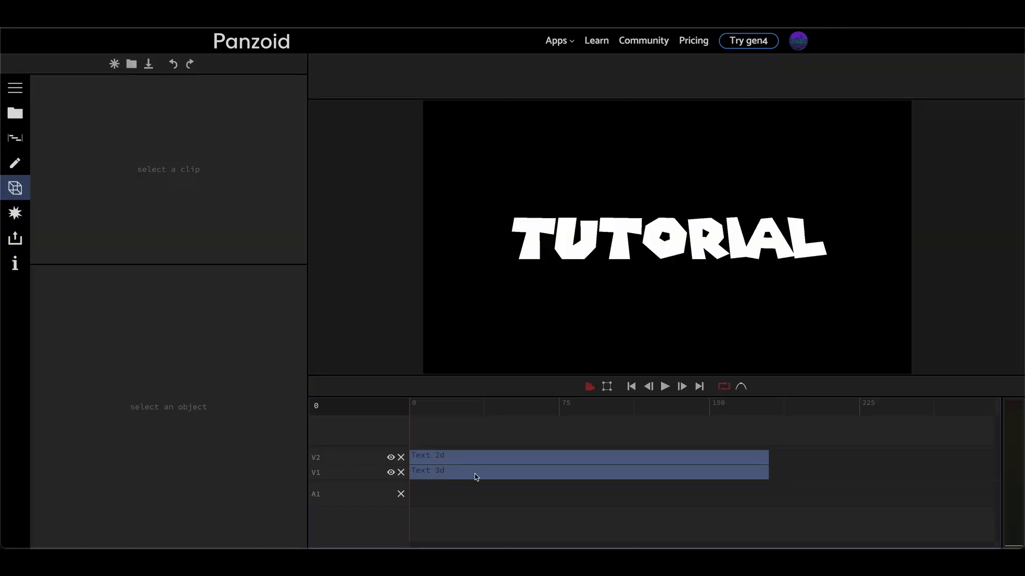
left_click(475, 469)
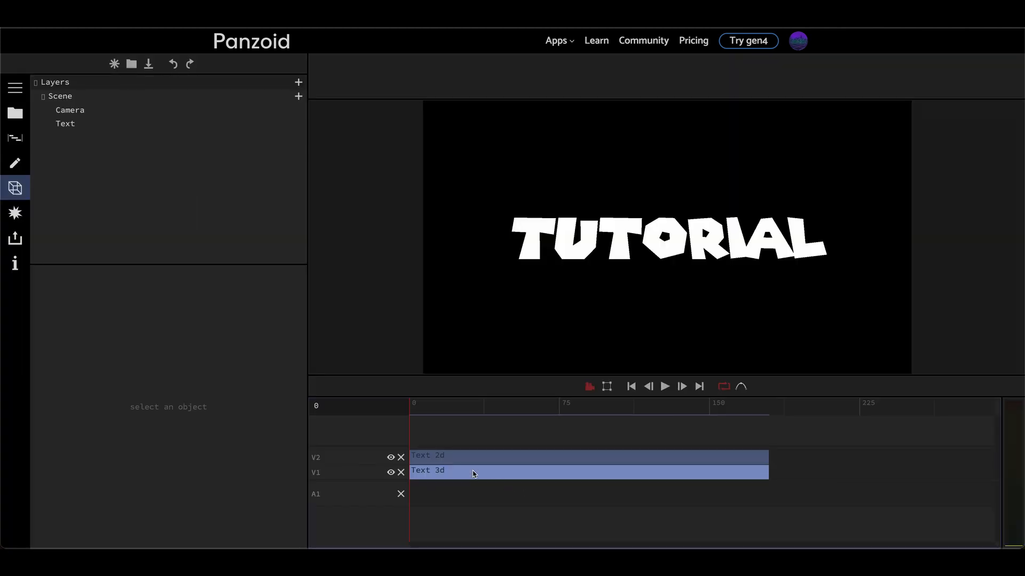
left_click(118, 98)
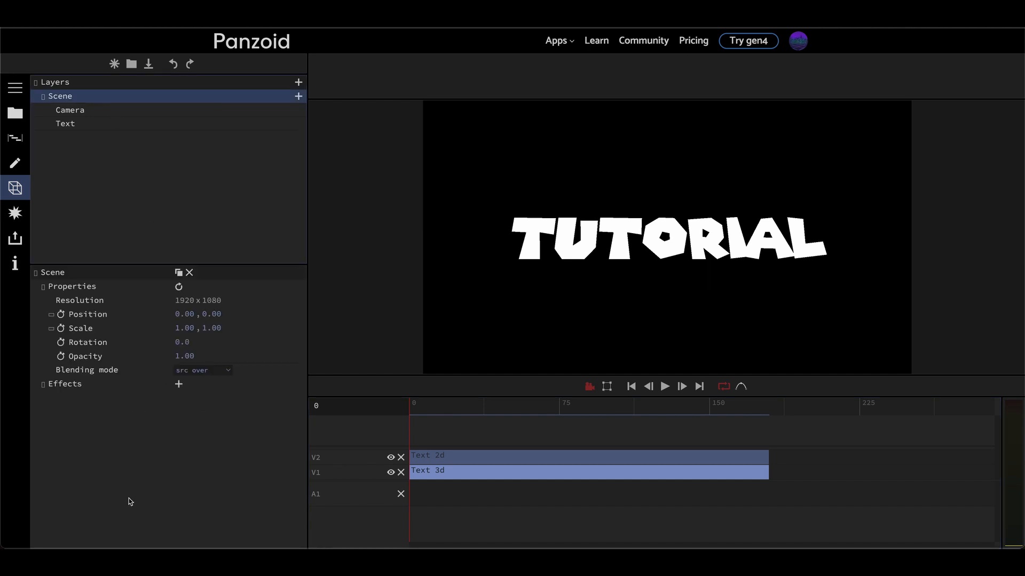
key("ctrl+v")
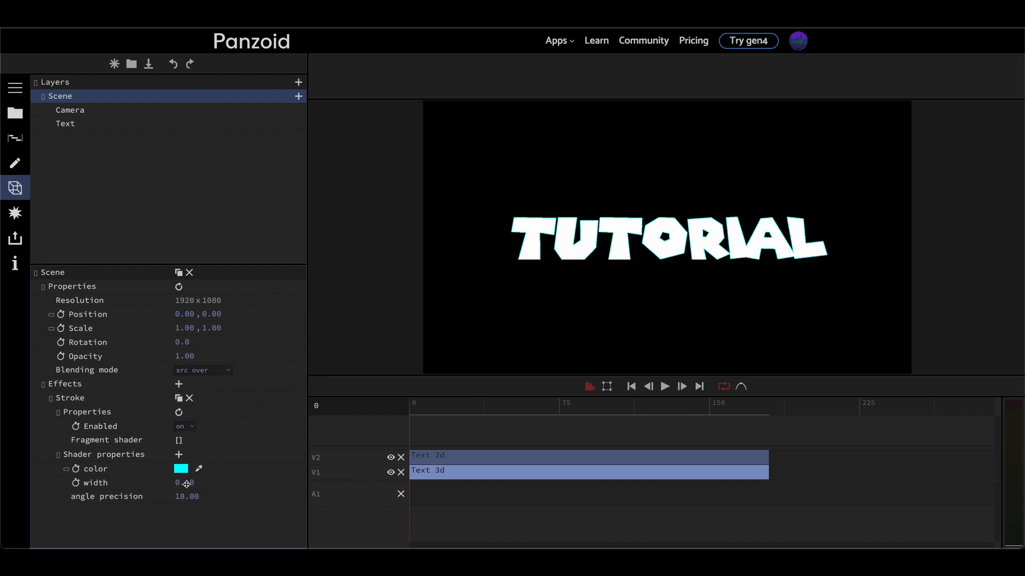
- Set the stroke's width to 0.76 and its color to dark purple rgb(42, 0, 96), and check it in the enlarged preview
mouse_move(186, 484)
left_mouse_down()
mouse_move(411, 491)
mouse_move(216, 491)
mouse_move(243, 495)
mouse_move(232, 494)
mouse_move(236, 503)
left_mouse_up()
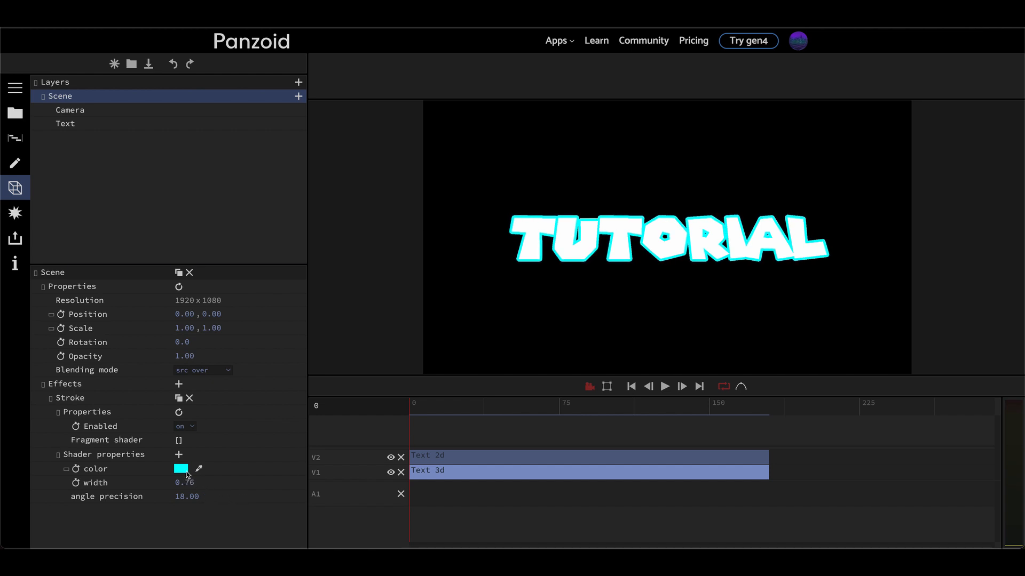
left_click(183, 469)
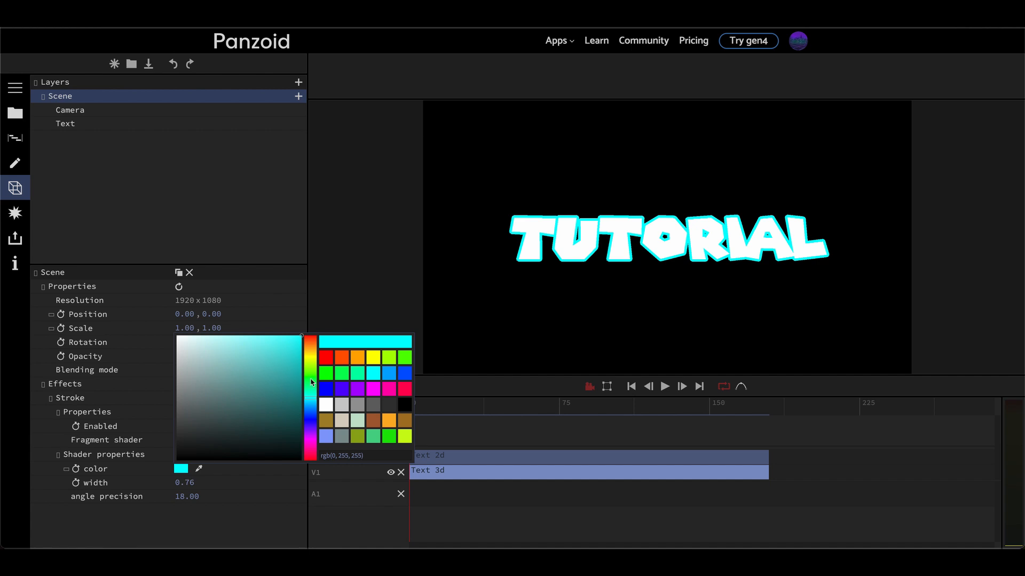
mouse_move(311, 383)
left_mouse_down()
mouse_move(310, 367)
mouse_move(313, 435)
left_mouse_up()
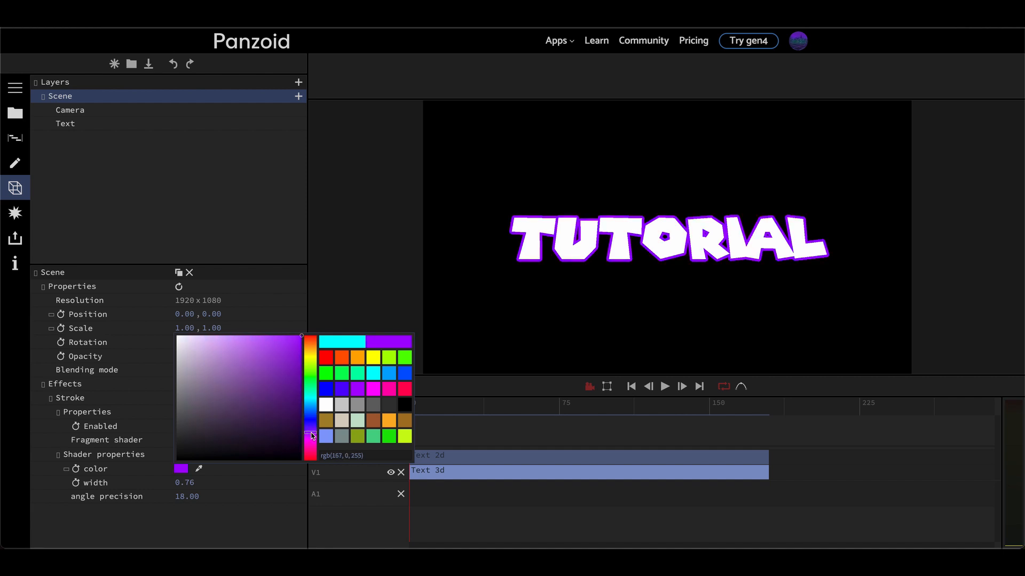
left_click_drag(313, 434, 312, 432)
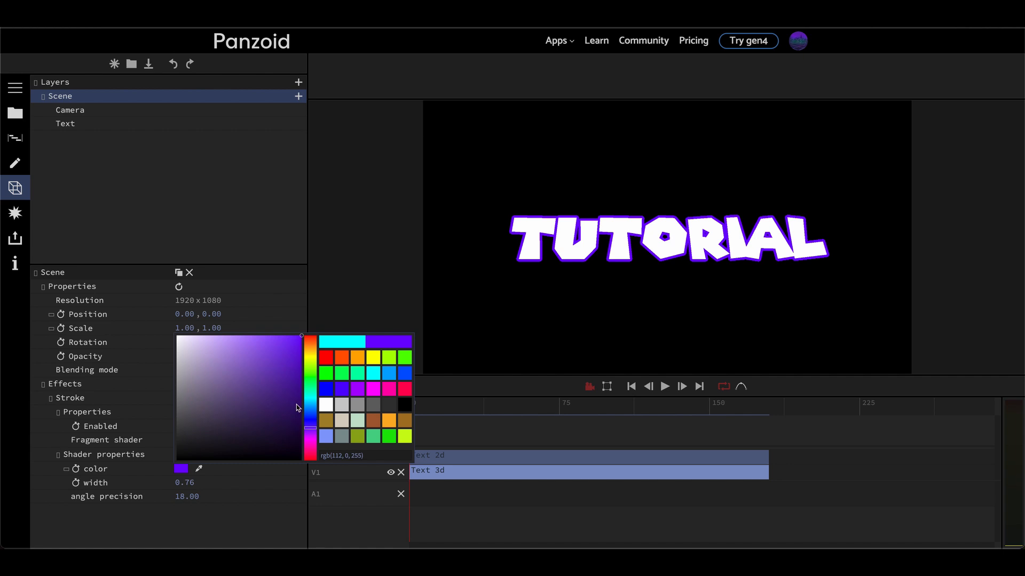
left_click_drag(299, 347, 302, 402)
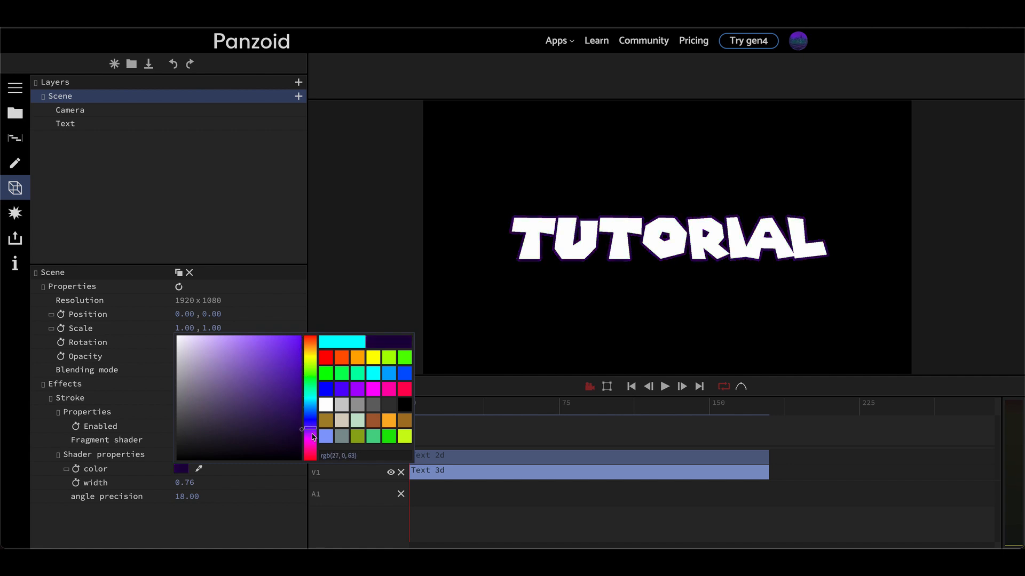
left_click_drag(316, 441, 322, 430)
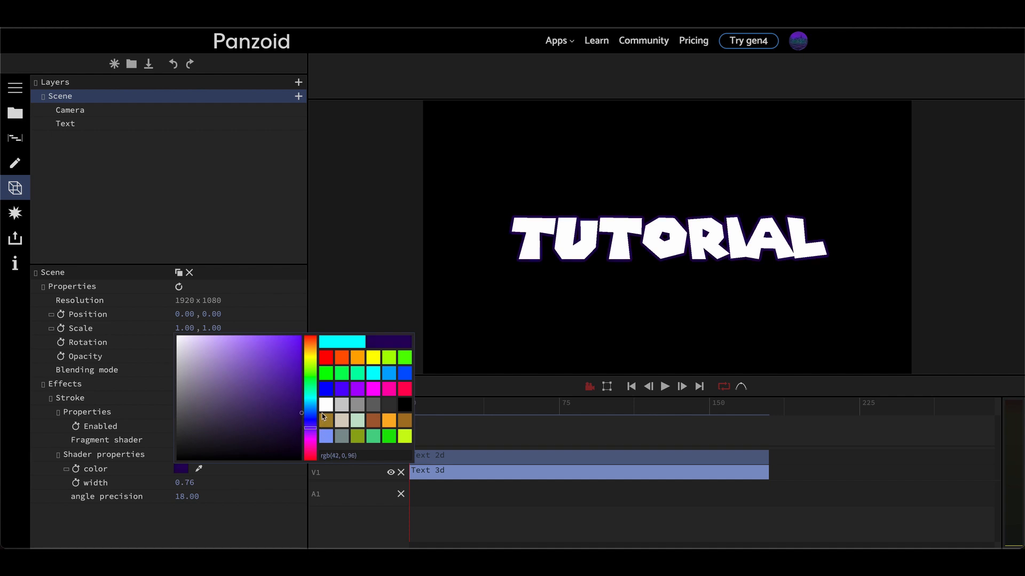
left_click(552, 268)
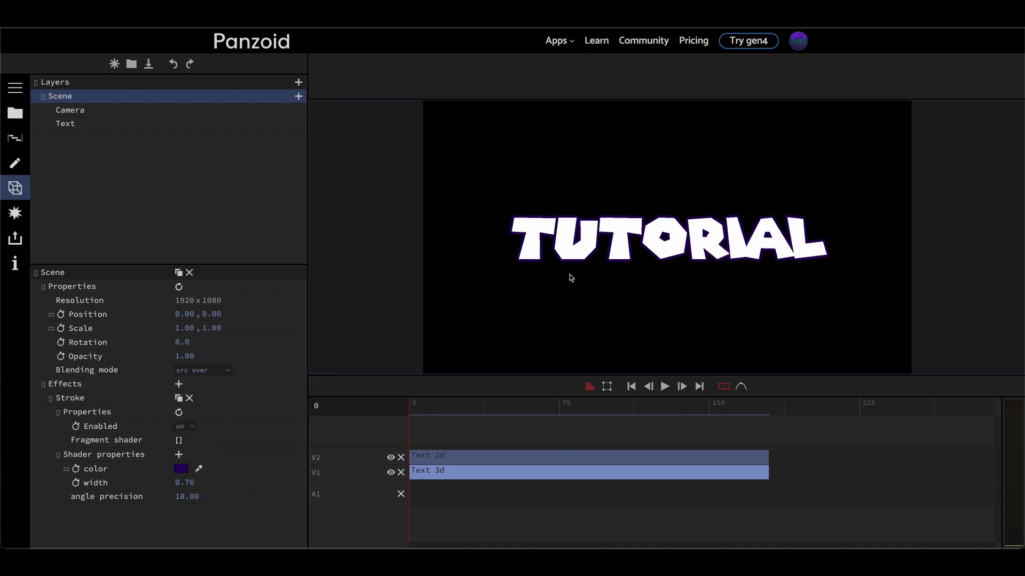
double_click(569, 274)
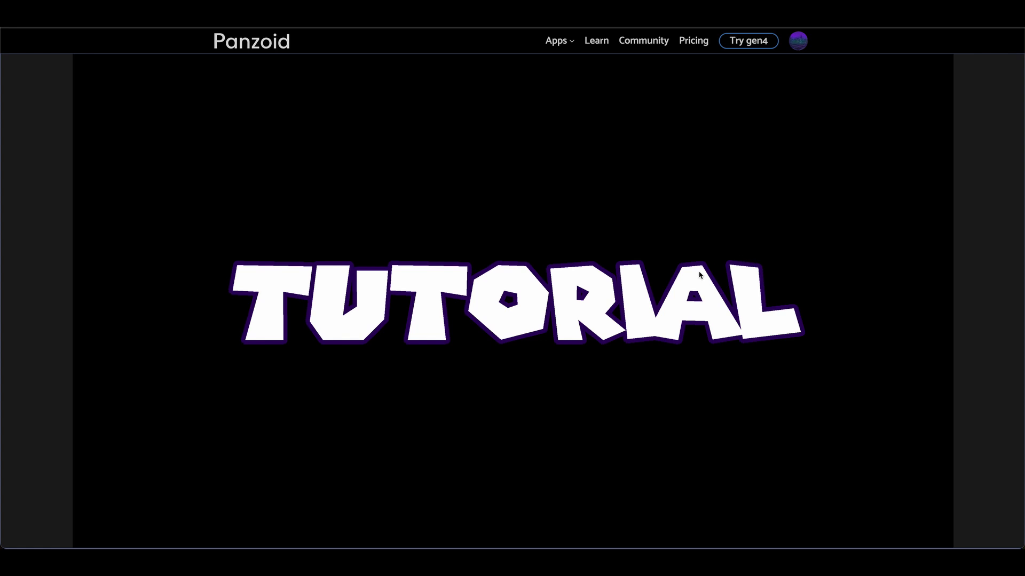
double_click(735, 330)
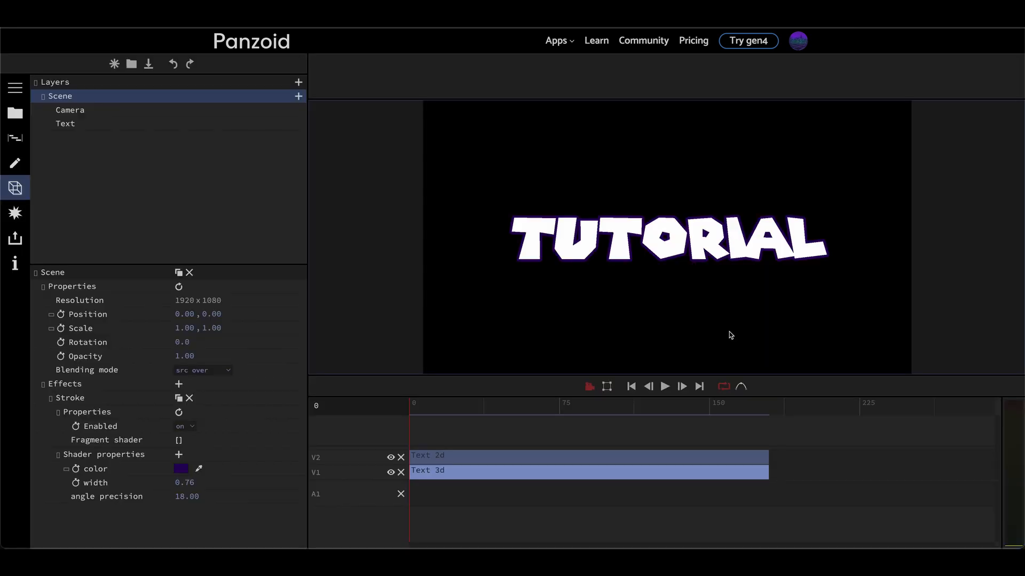
- Add a Radial Blur effect to the Text 3d Scene and place it above the Stroke effect
left_click(179, 386)
type("r")
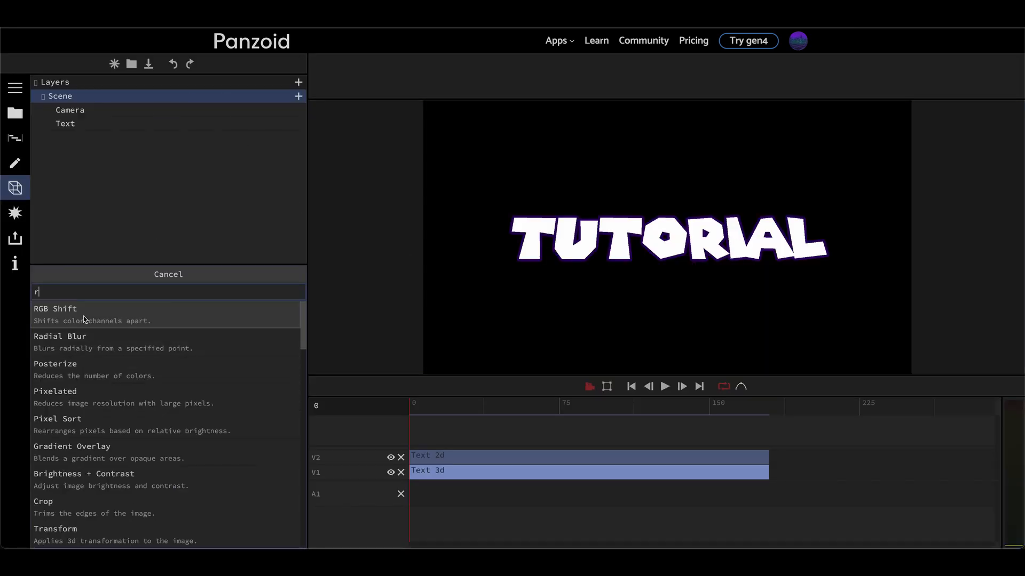
left_click(71, 346)
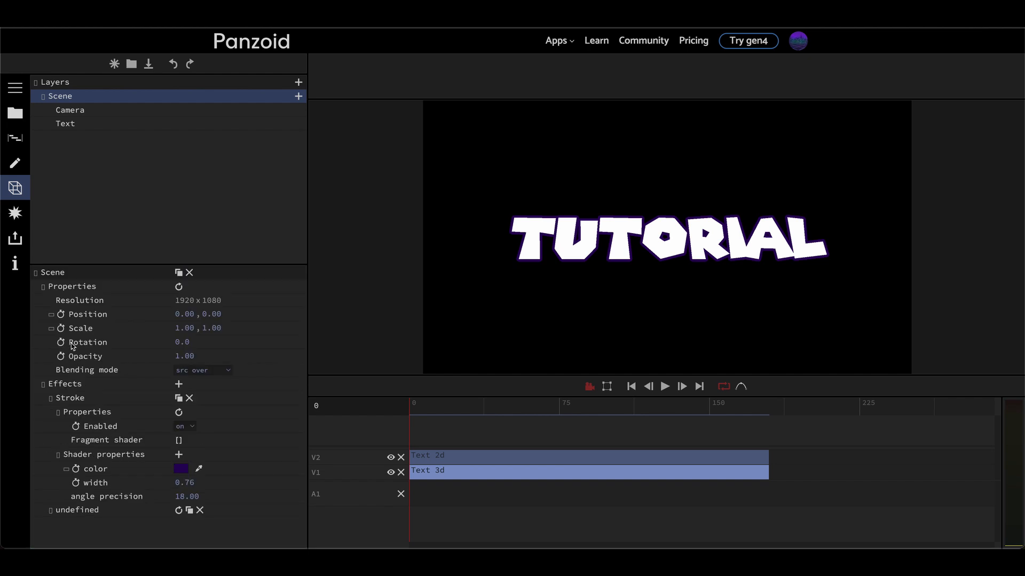
left_click(58, 399)
left_click(58, 414)
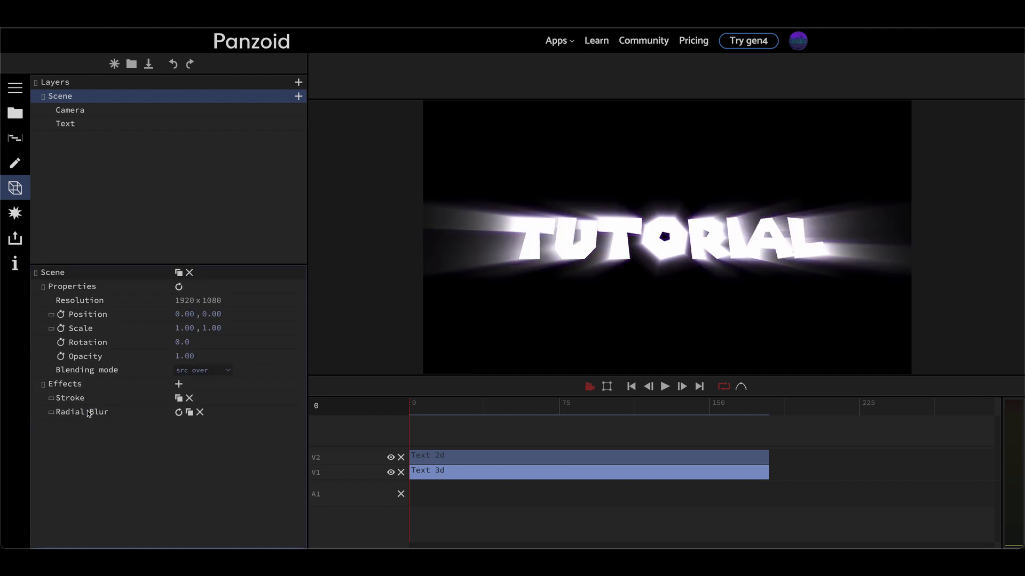
left_click_drag(89, 414, 88, 401)
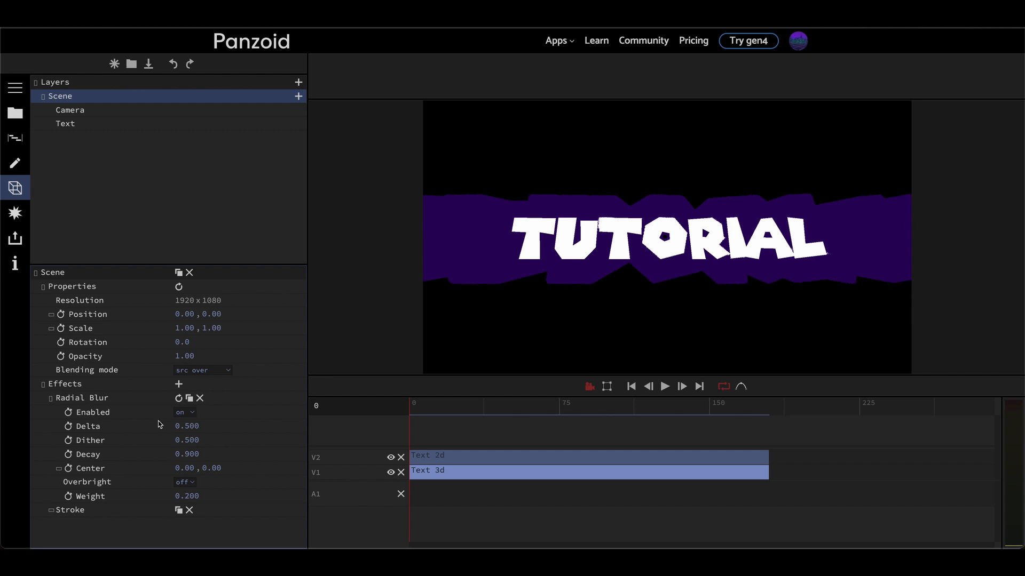
- Set the Radial Blur's Delta to -0.15, Dither to 0 and Decay to 1
left_click(187, 426)
type("-.15")
left_click(270, 424)
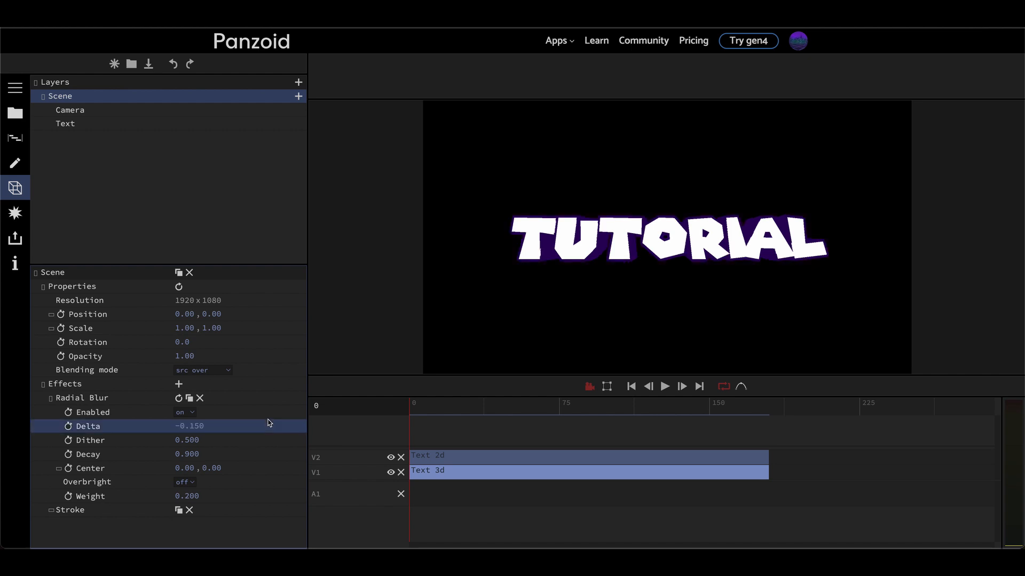
left_click(191, 443)
type("0")
left_click(208, 455)
type("1")
key("Return")
- Adjust the Radial Blur's Delta to about -0.177 and its vertical Center to about -0.66, checking the depth in the enlarged preview
left_click_drag(214, 468, 244, 457)
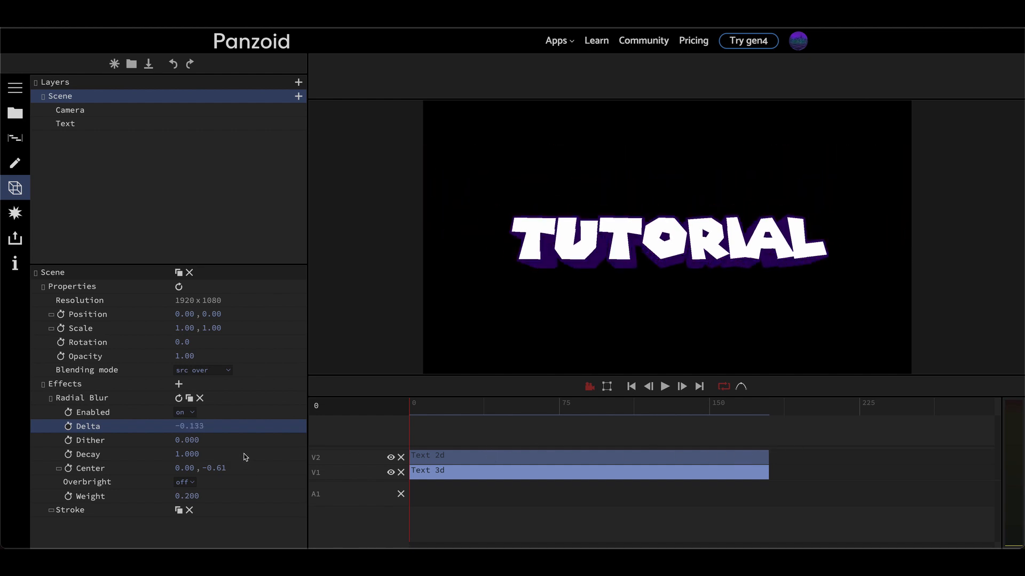
key("grave")
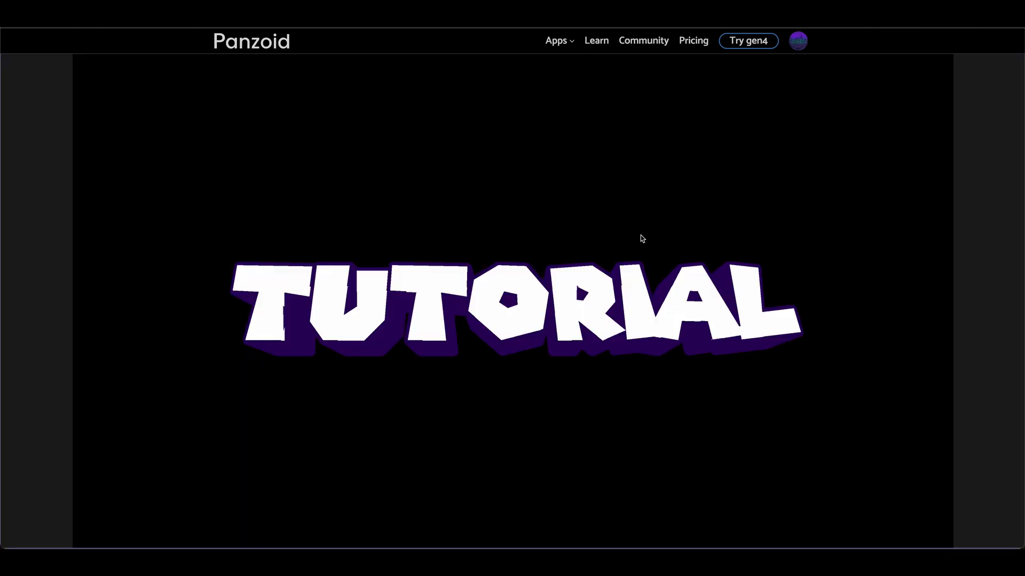
key("grave")
left_click_drag(186, 436, 158, 439)
key("grave")
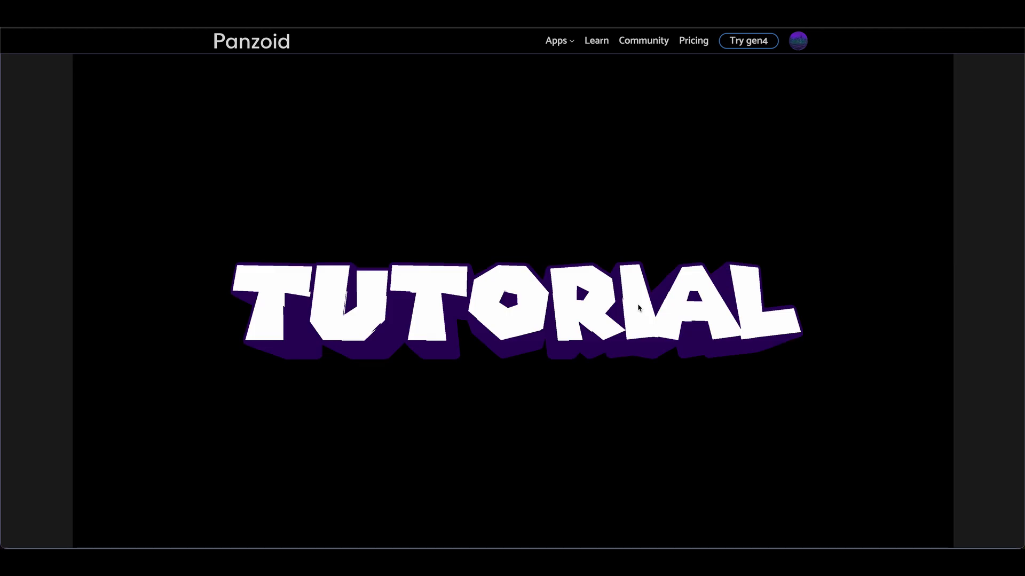
key("grave")
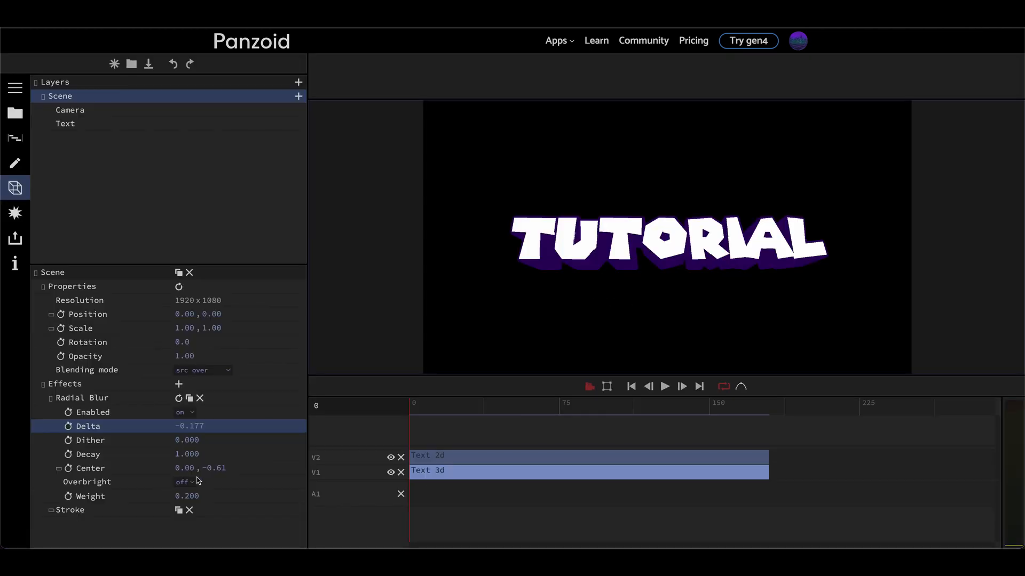
left_click_drag(211, 471, 242, 506)
double_click(514, 306)
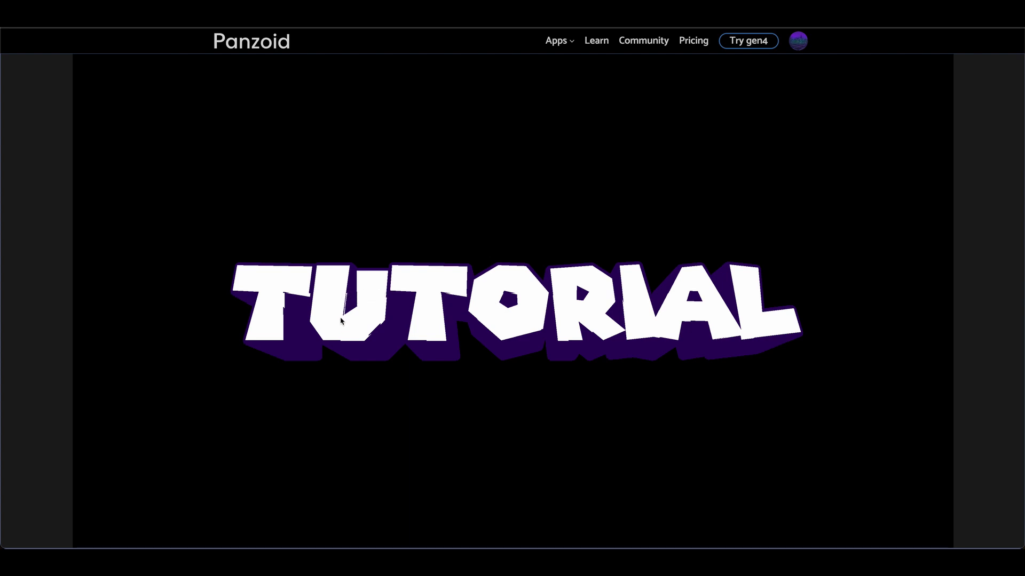
key("grave")
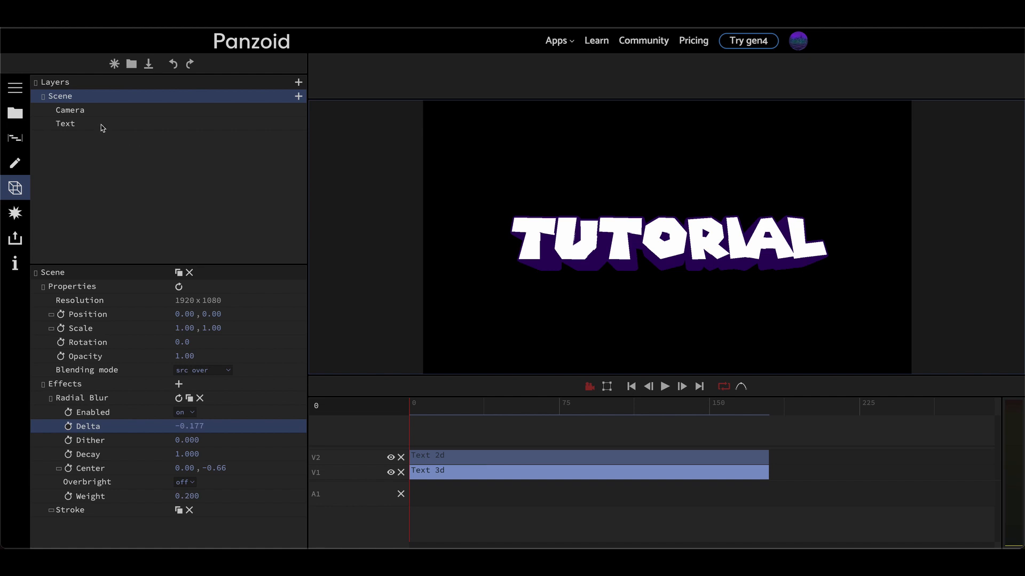
- Duplicate the Stroke effect on the Text 3d Scene and color the copy white, rgb(255, 255, 255)
left_click(44, 99)
left_click(179, 511)
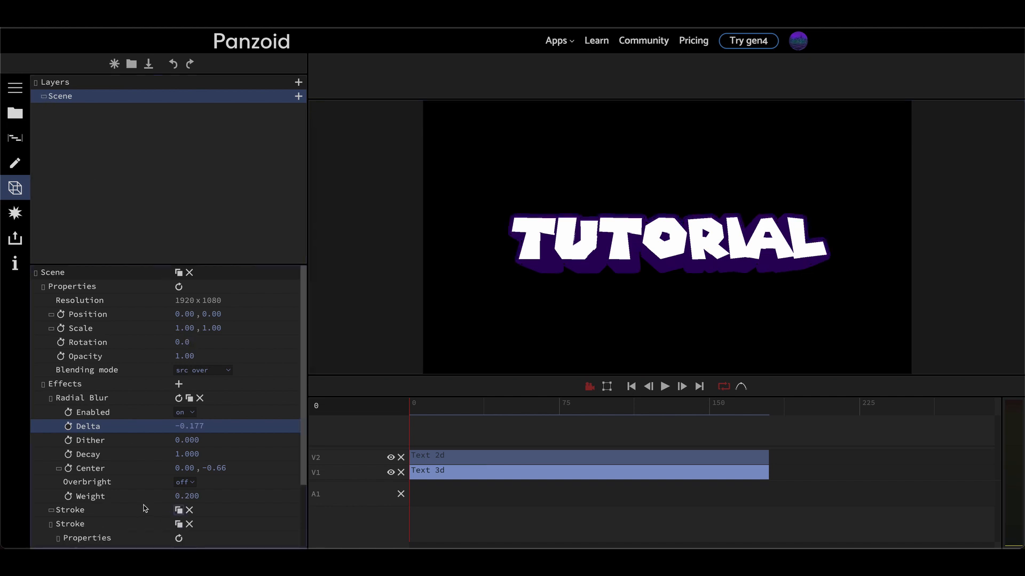
scroll(149, 507, "down", 3)
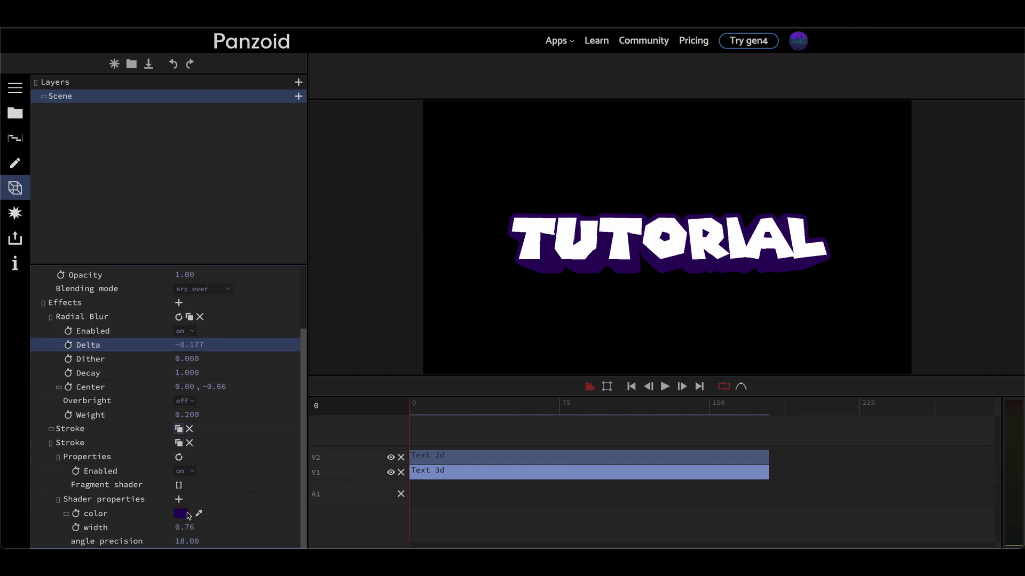
left_click(187, 513)
left_click(177, 381)
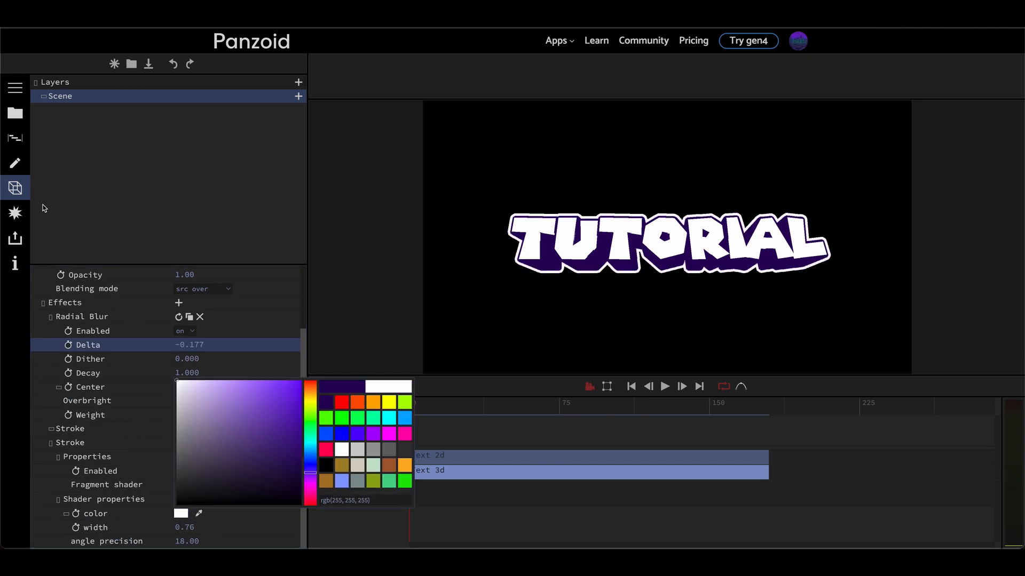
left_click(432, 283)
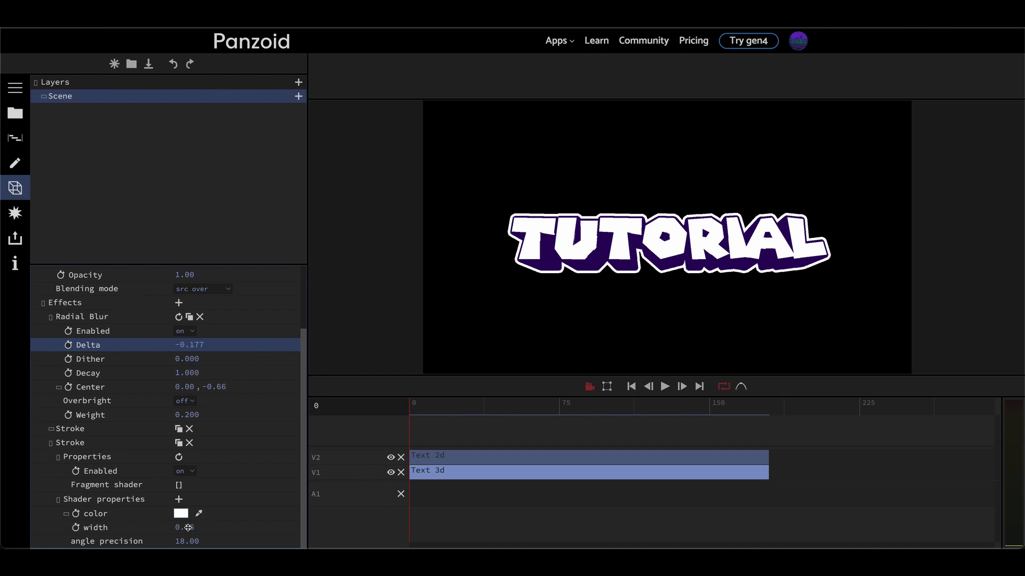
- Set the white stroke's width to 0.36 and check the outline in the enlarged preview
mouse_move(188, 527)
left_mouse_down()
mouse_move(114, 536)
mouse_move(175, 530)
left_mouse_up()
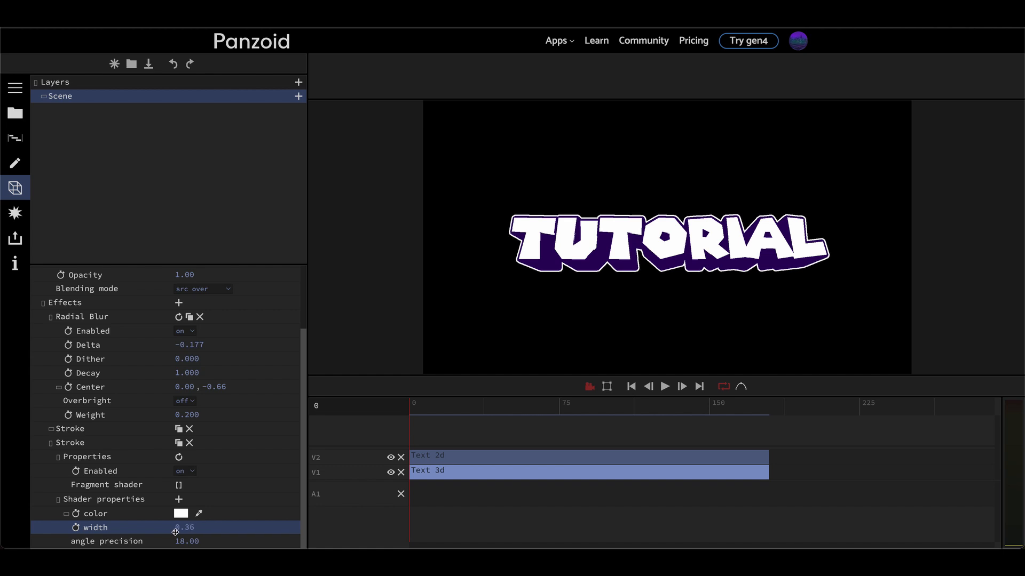
key("grave")
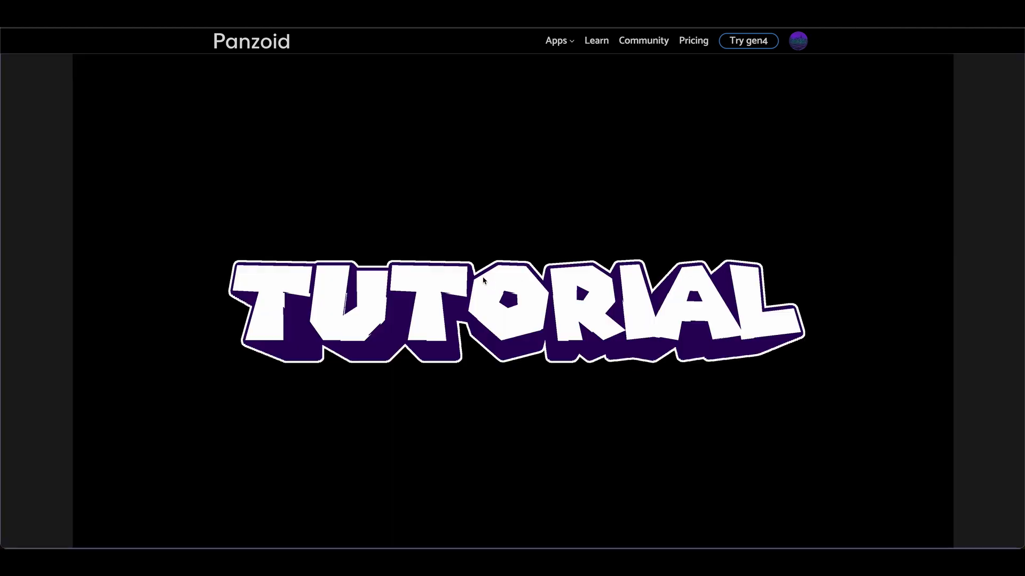
key("grave")
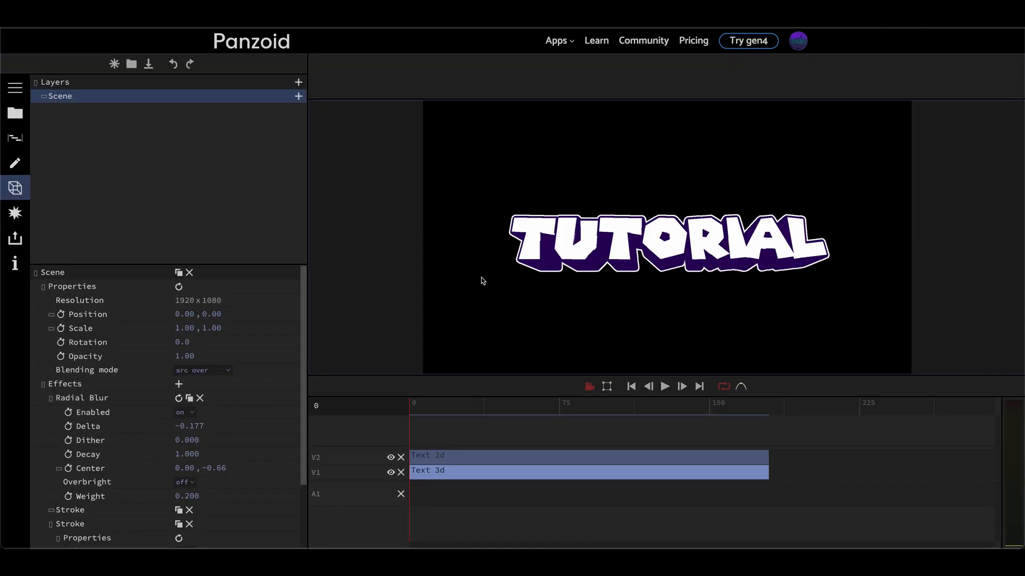
- Duplicate the Scene layer in the Text 2d clip and set the upper Scene's blending mode to dest in
left_click(452, 457)
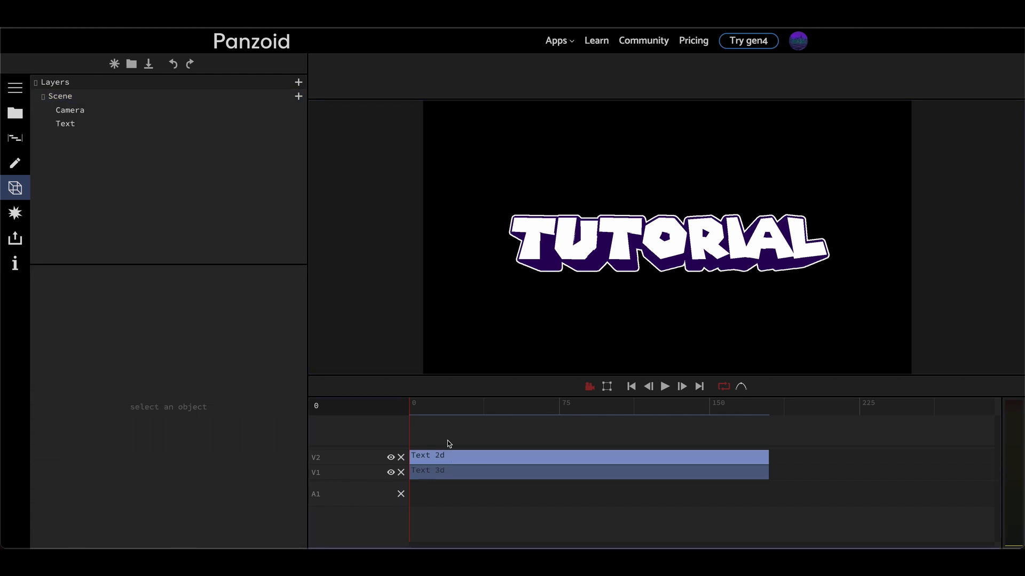
left_click(130, 102)
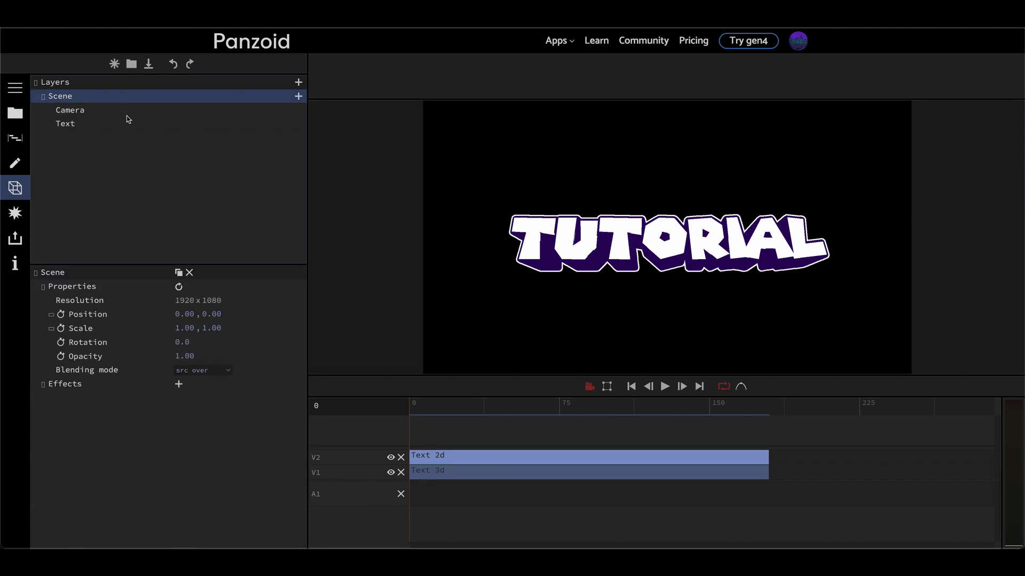
left_click(179, 273)
left_click(204, 372)
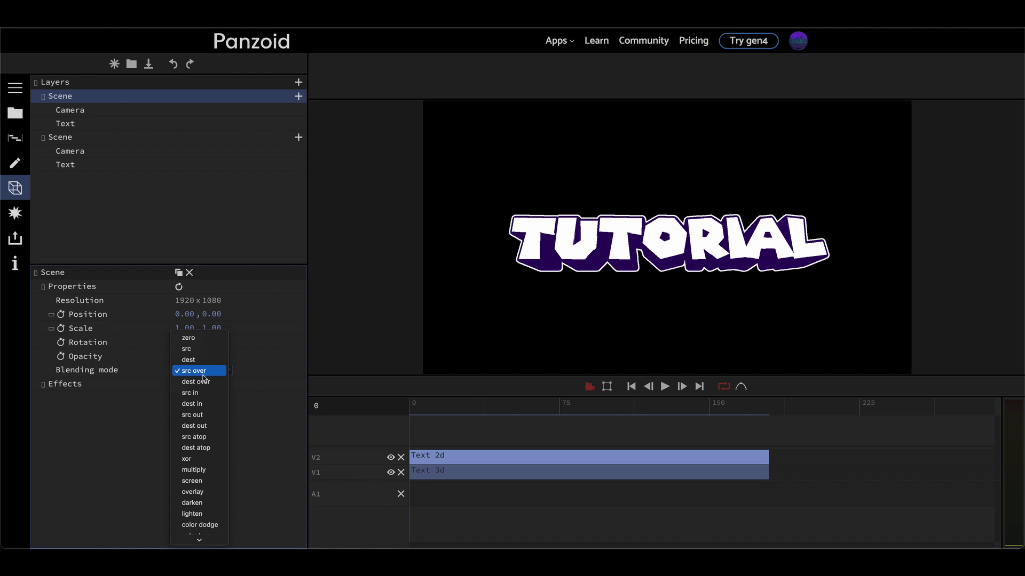
left_click(203, 407)
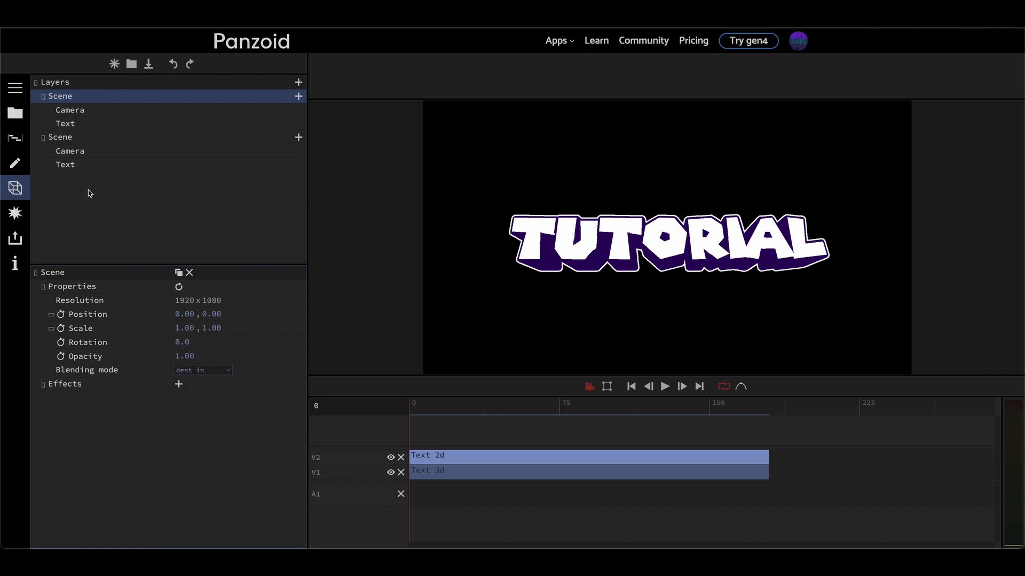
- Replace the Text object in the Text 2d clip's lower Scene with a Shape
left_click(85, 139)
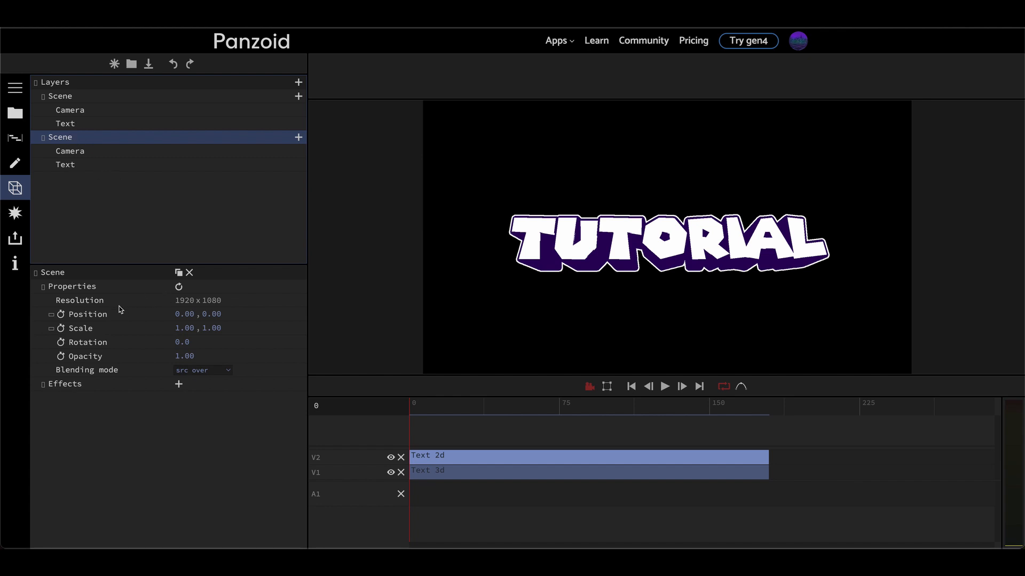
left_click(102, 164)
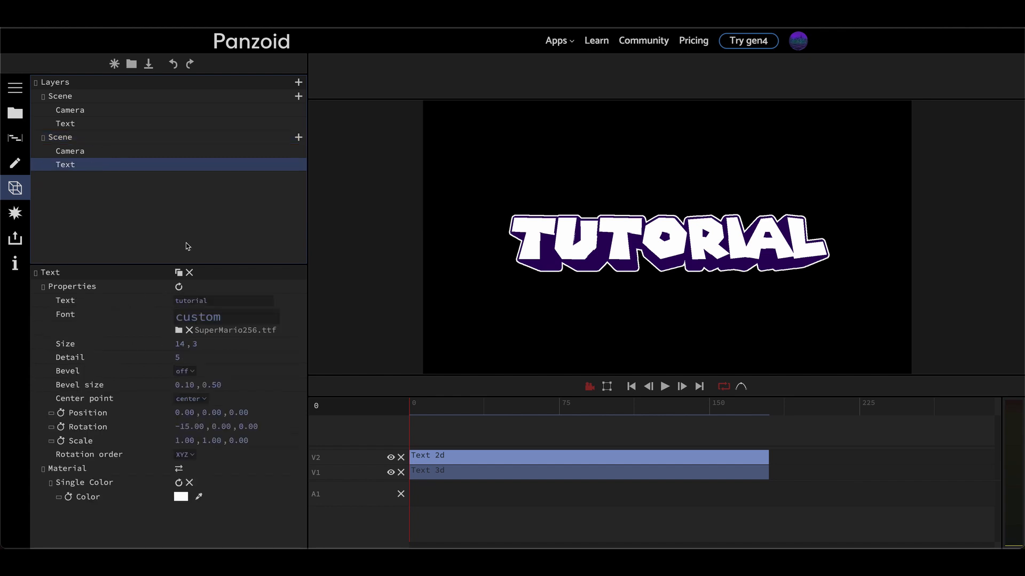
left_click(190, 273)
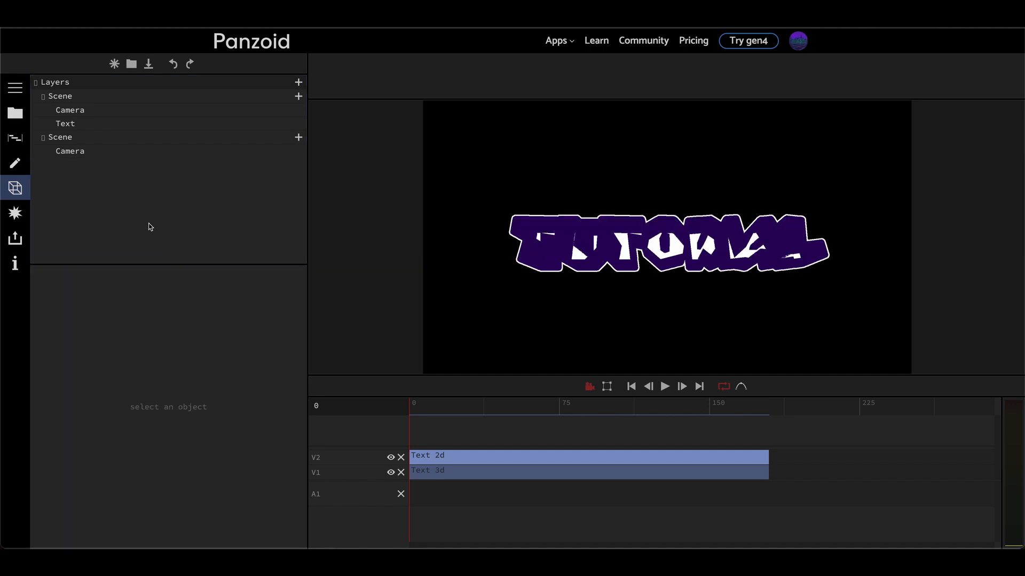
left_click(75, 137)
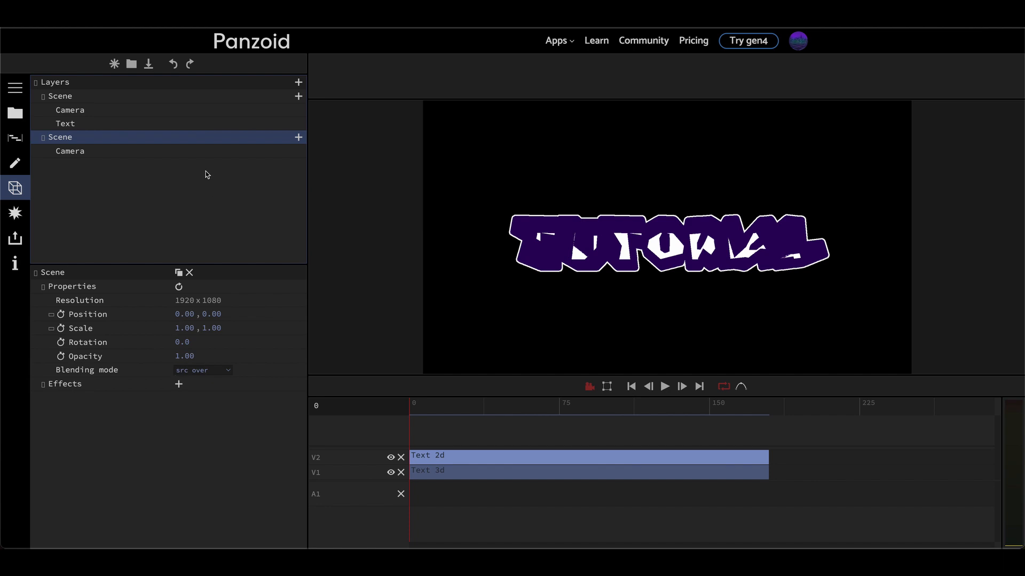
left_click(297, 138)
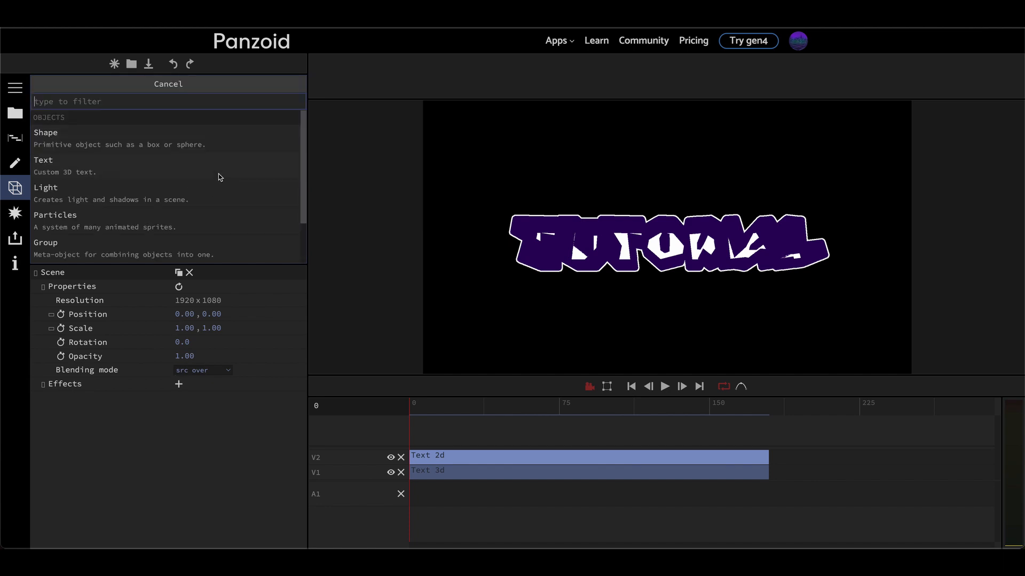
left_click(100, 140)
left_click(84, 151)
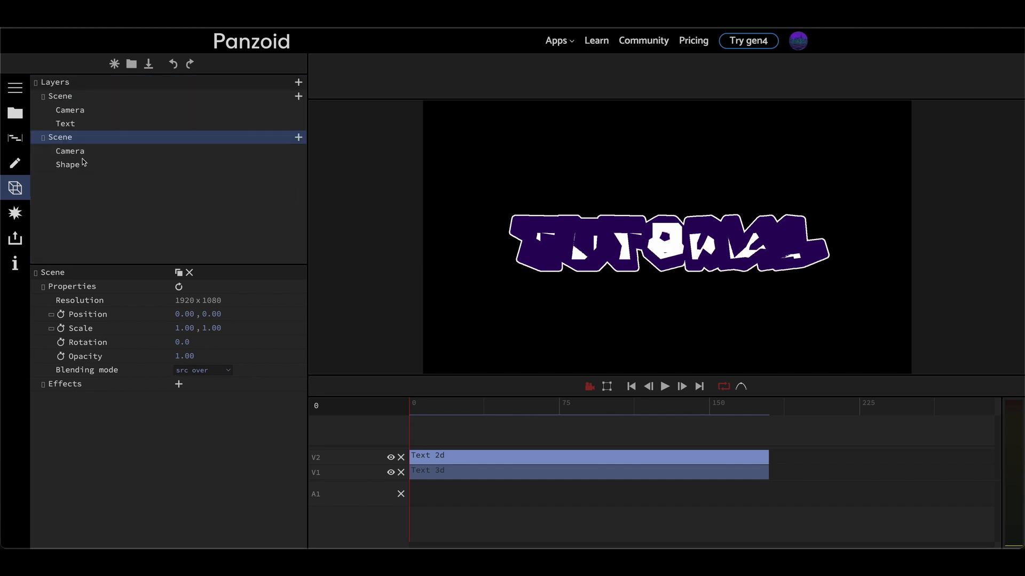
- Scale the new Shape to 17.50 on all three axes so it fills the lettering
left_click(83, 152)
left_click(80, 164)
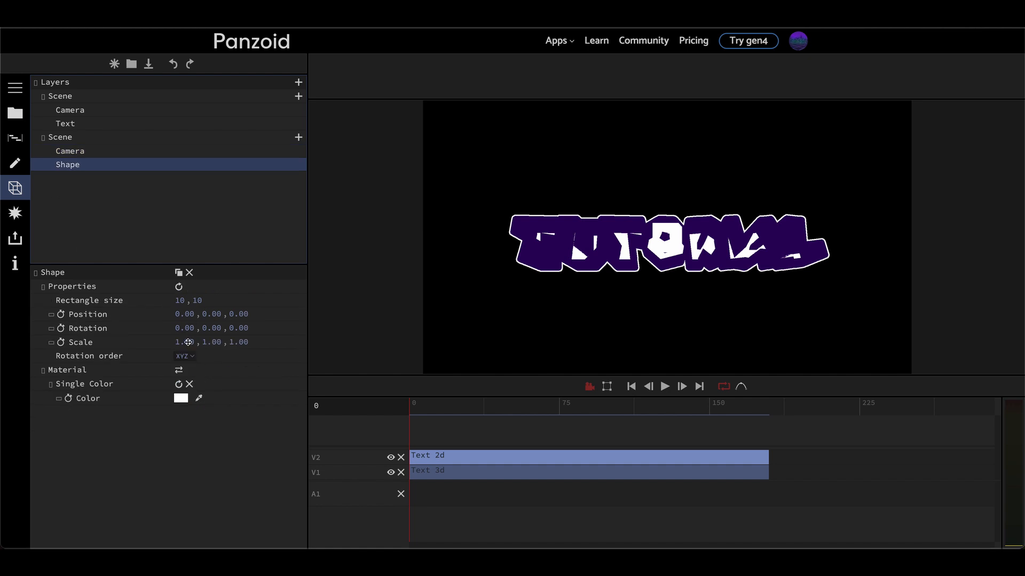
left_click_drag(456, 347, 1022, 354)
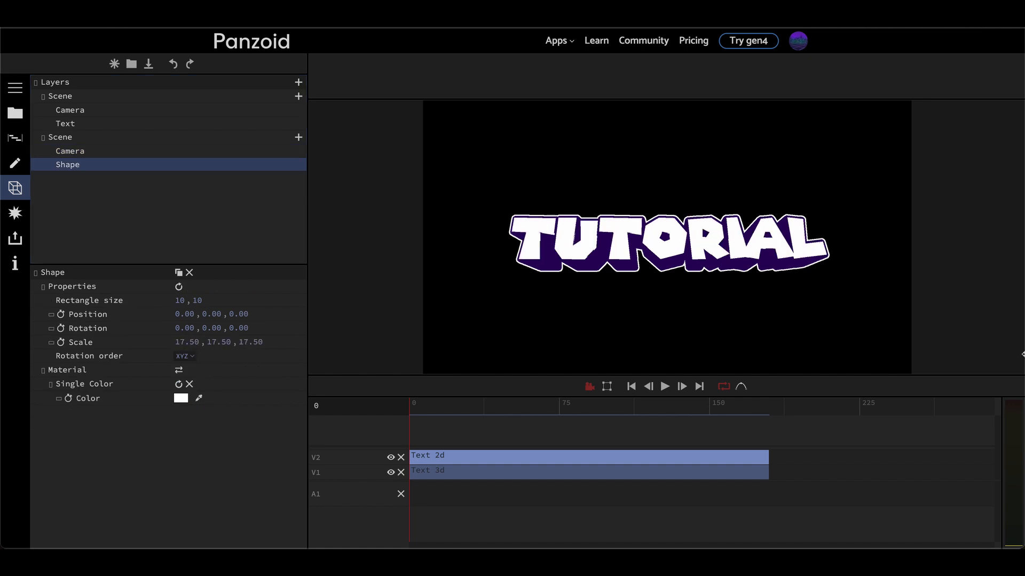
- Add a white-to-black Gradient Overlay effect to the lower Scene and check the lettering in the enlarged preview
left_click(67, 138)
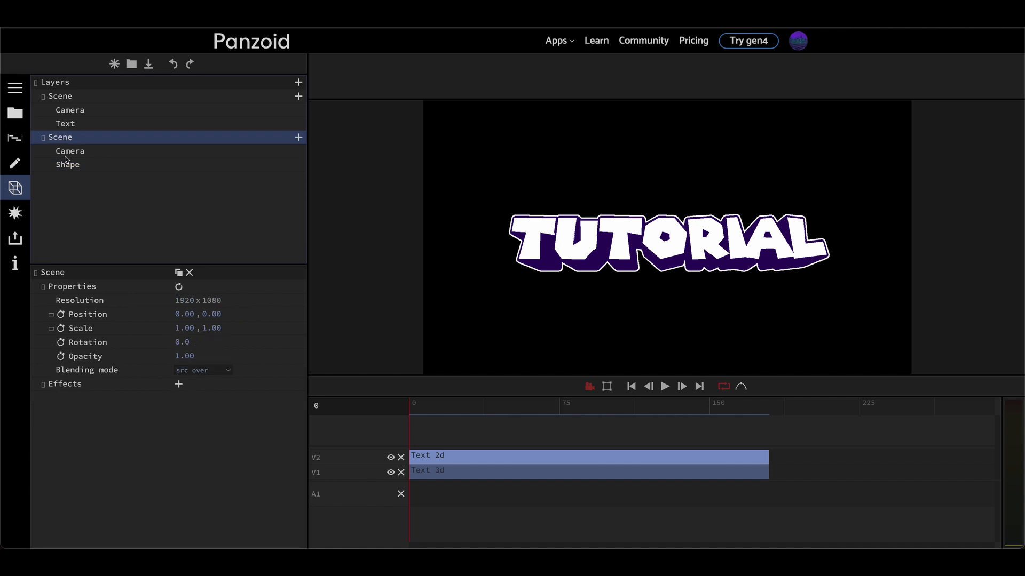
left_click(178, 385)
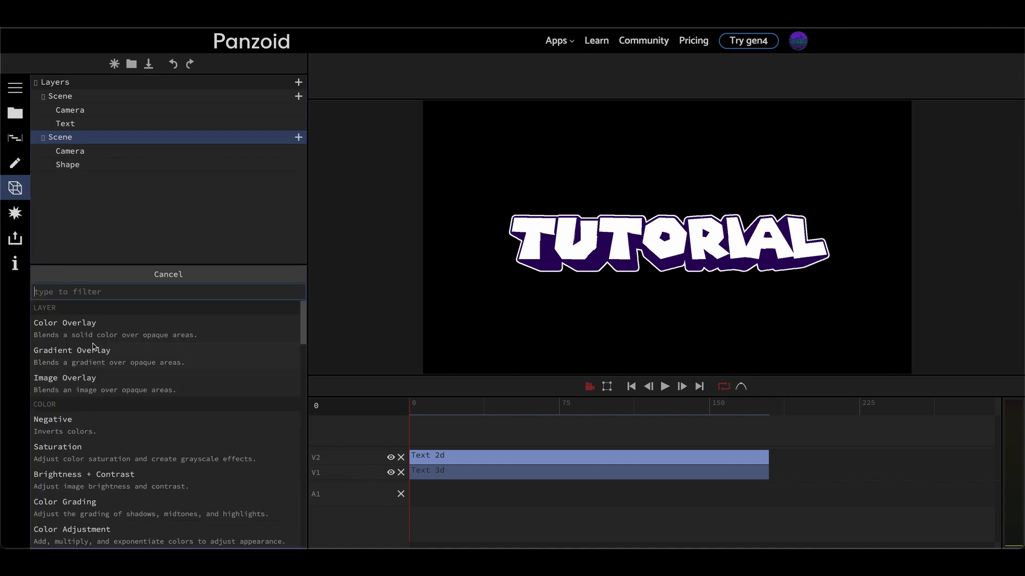
left_click(72, 354)
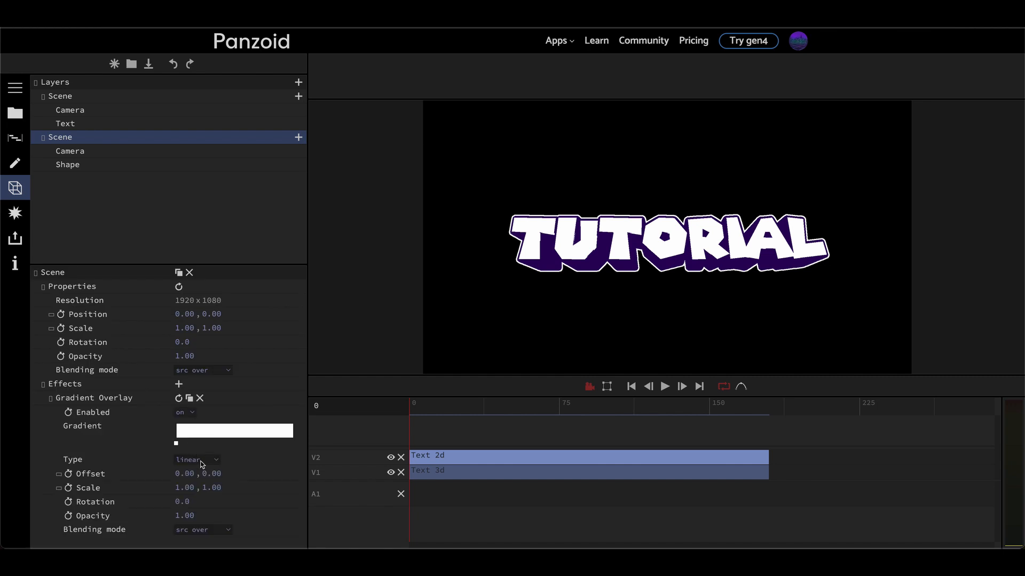
left_click(284, 436)
left_click(286, 444)
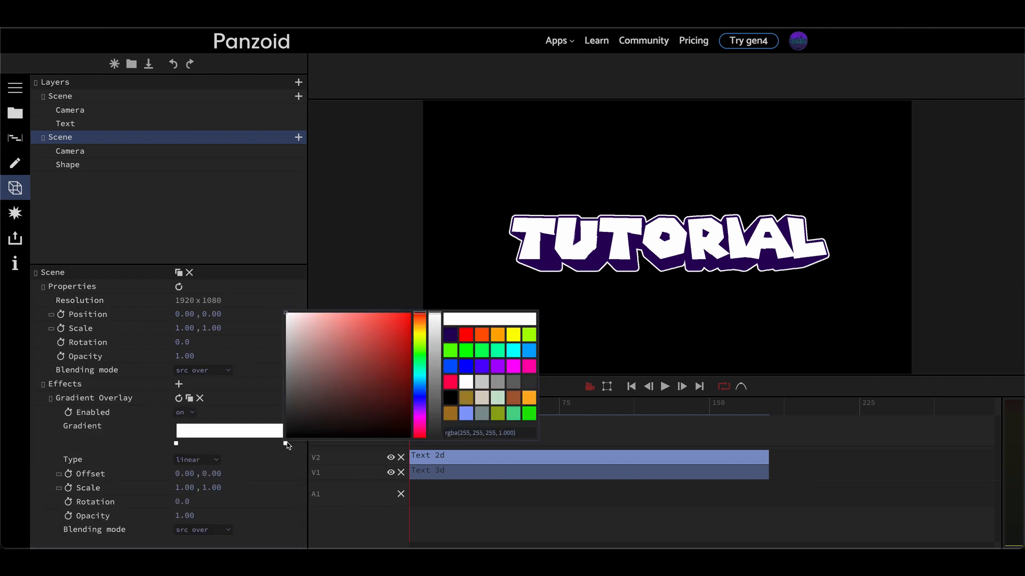
left_click(302, 405)
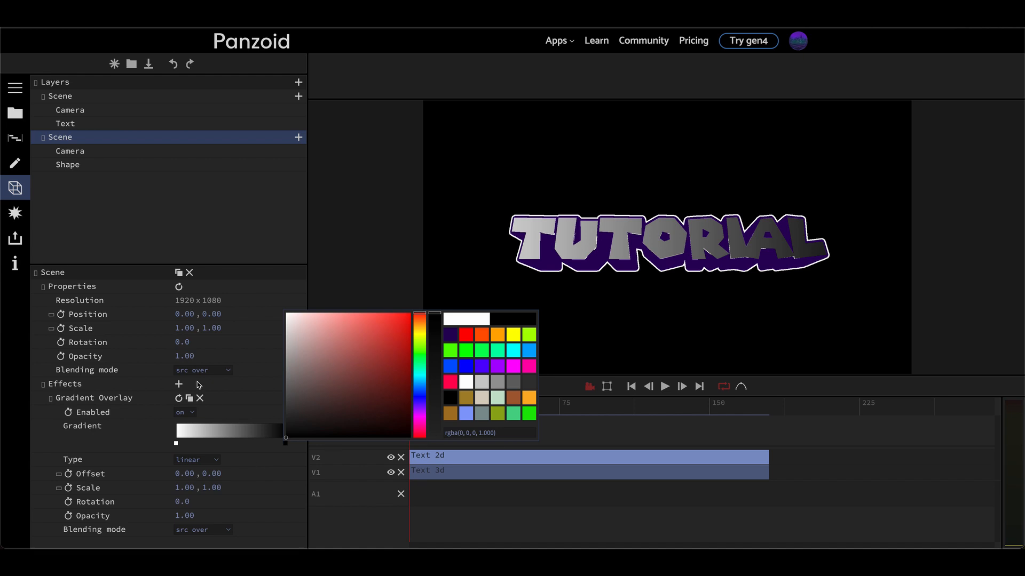
left_click(267, 412)
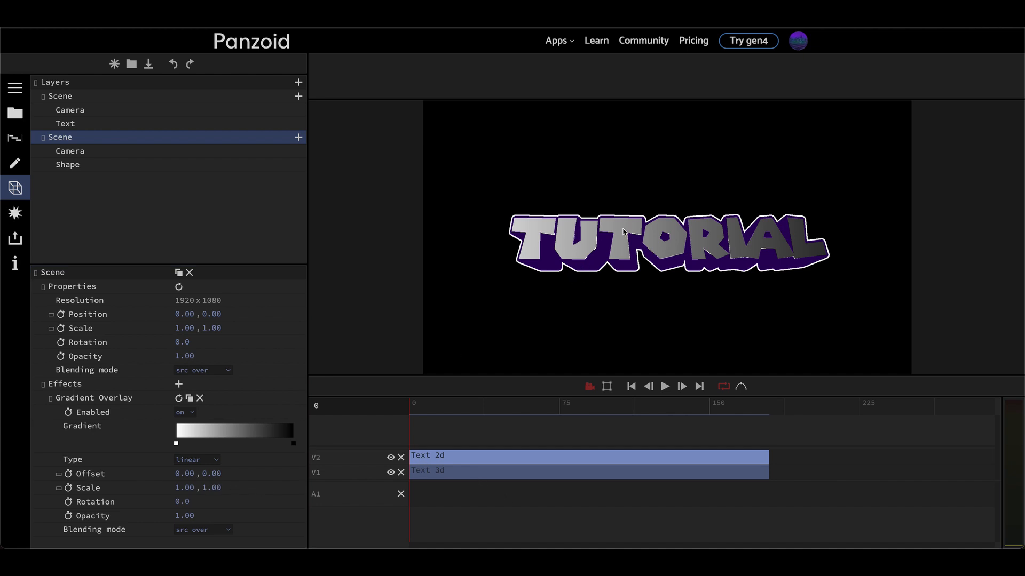
key("grave")
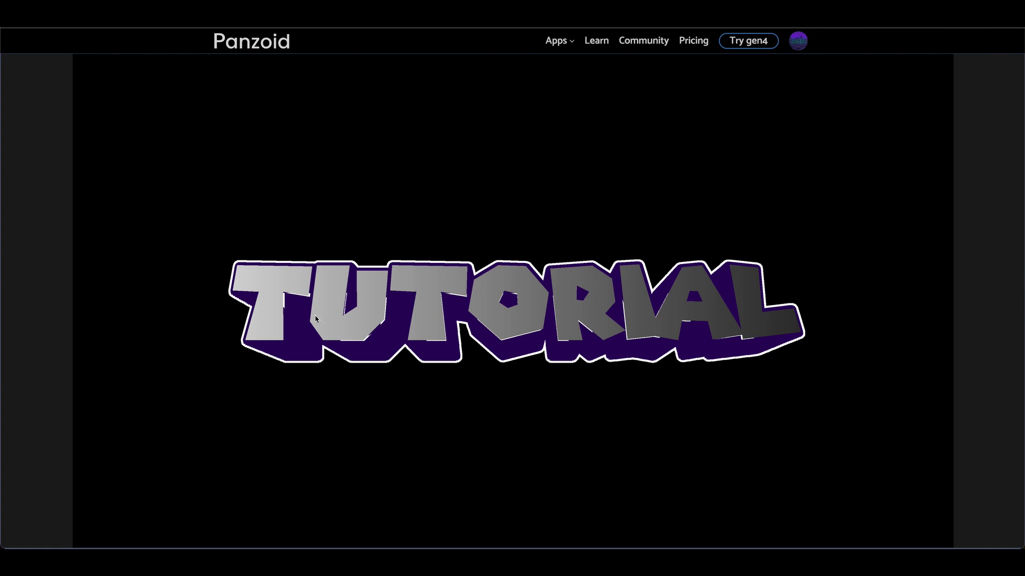
key("grave")
- Add a Color Overlay effect to the Scene of the Text 3d clip
left_click(467, 472)
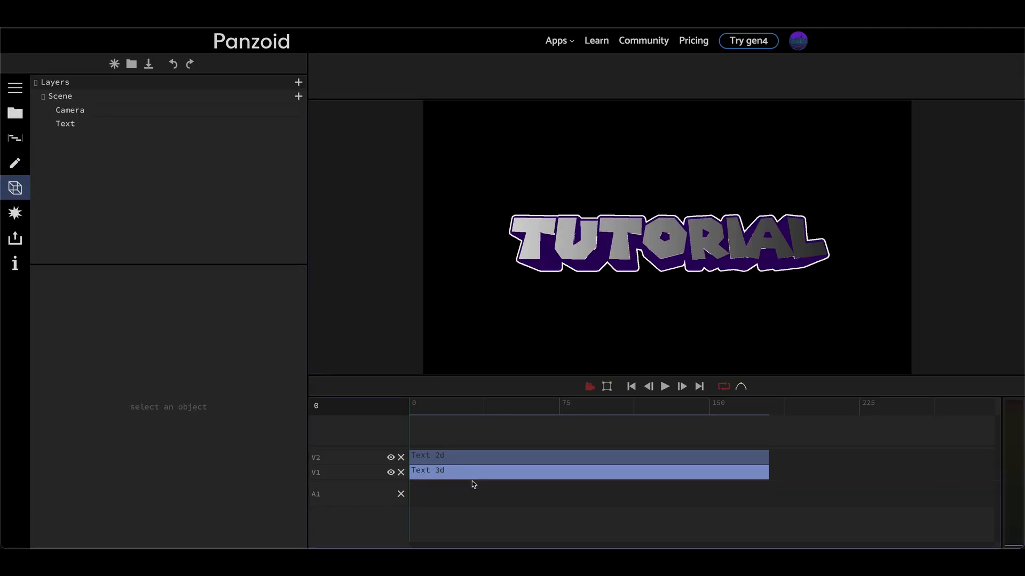
left_click(83, 101)
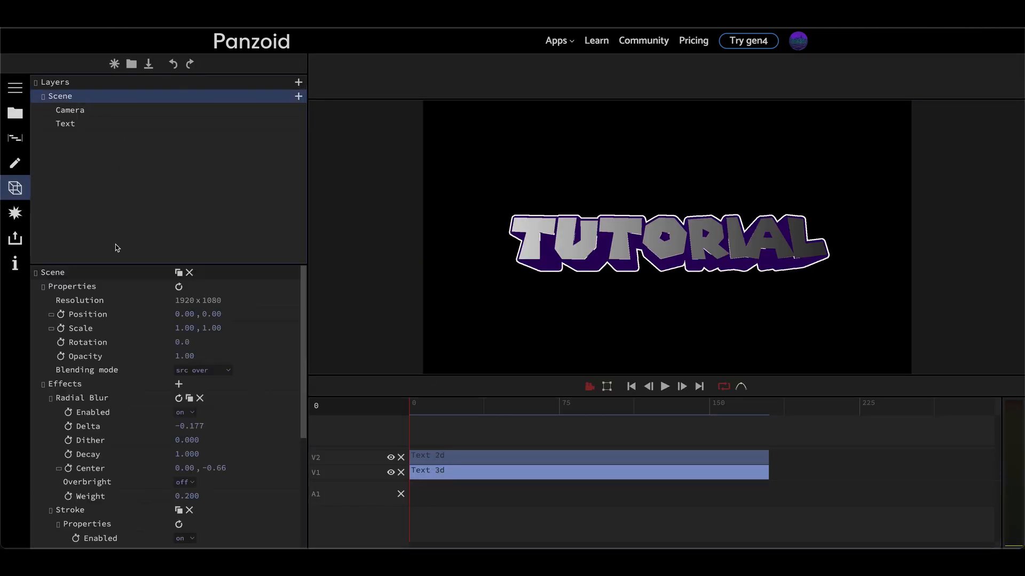
left_click(176, 379)
type("col")
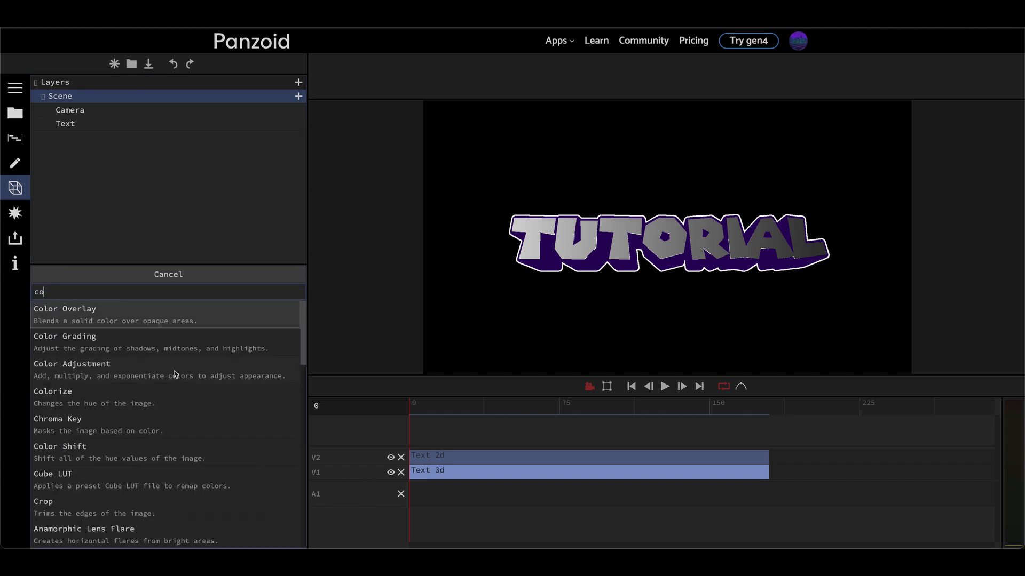
left_click(112, 315)
- Collapse the white Stroke and Color Overlay effects and reorder them so the Color Overlay sits between the two Strokes
scroll(121, 389, "down", 8)
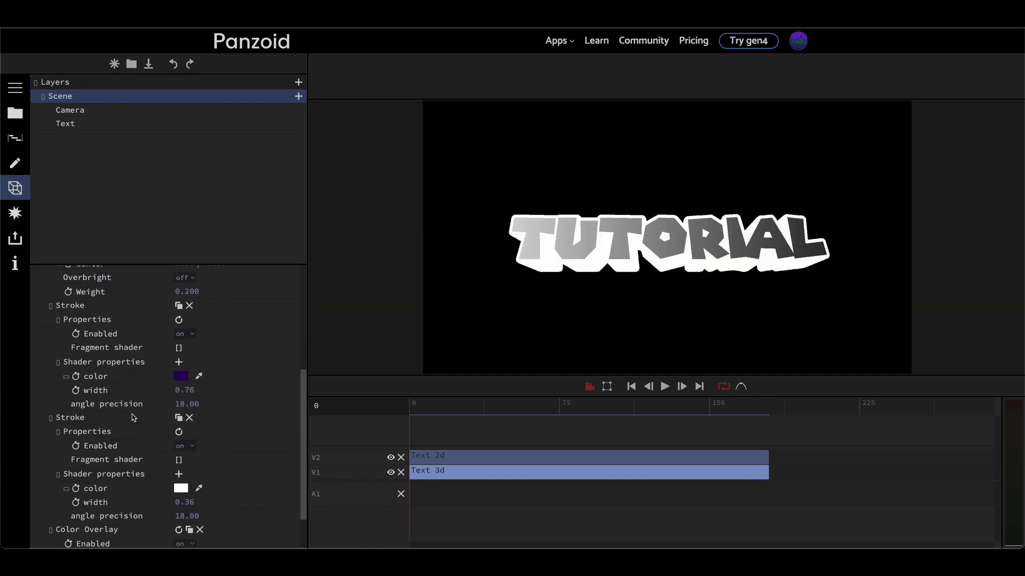
left_click(50, 372)
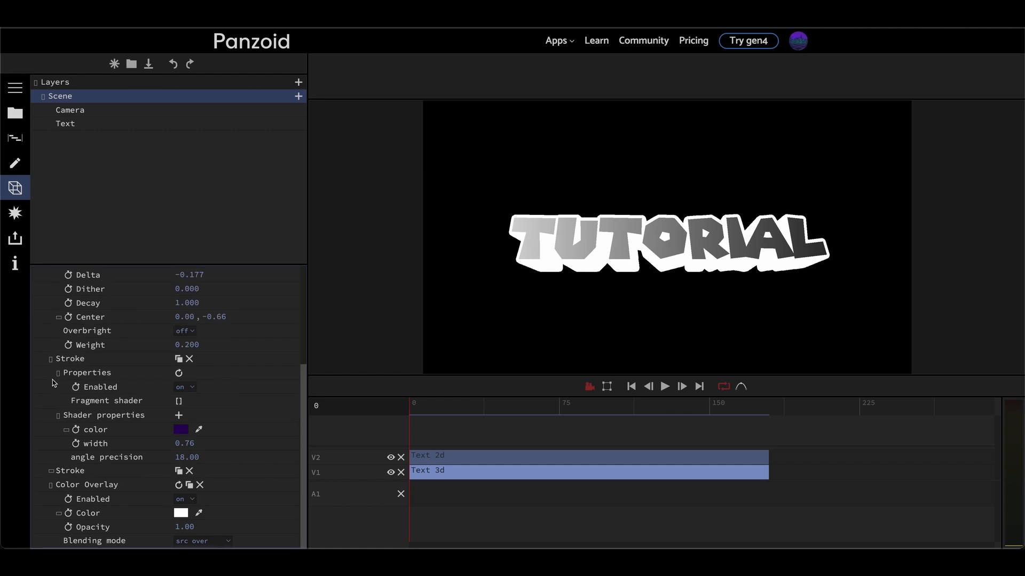
left_click(56, 487)
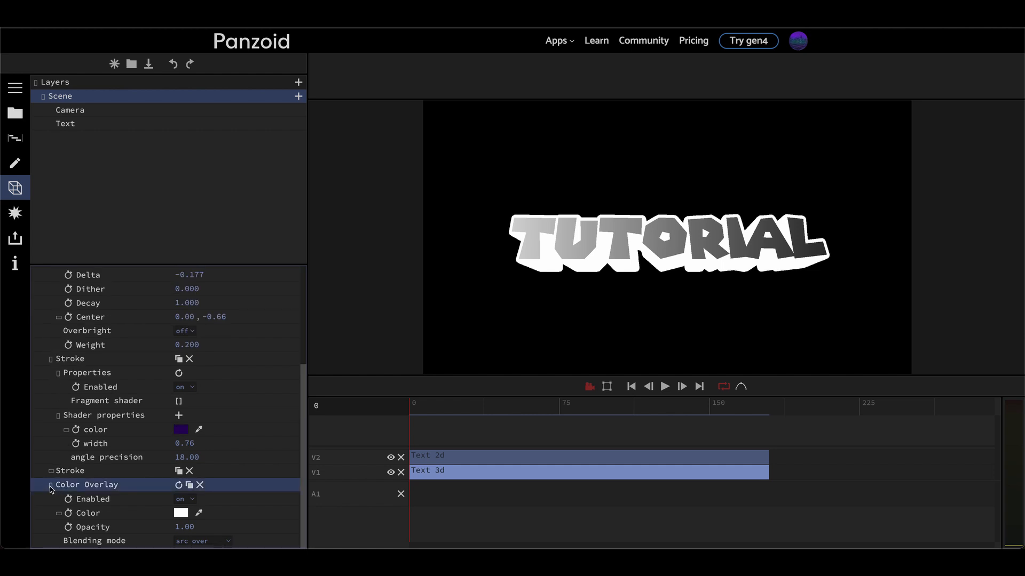
left_click(51, 484)
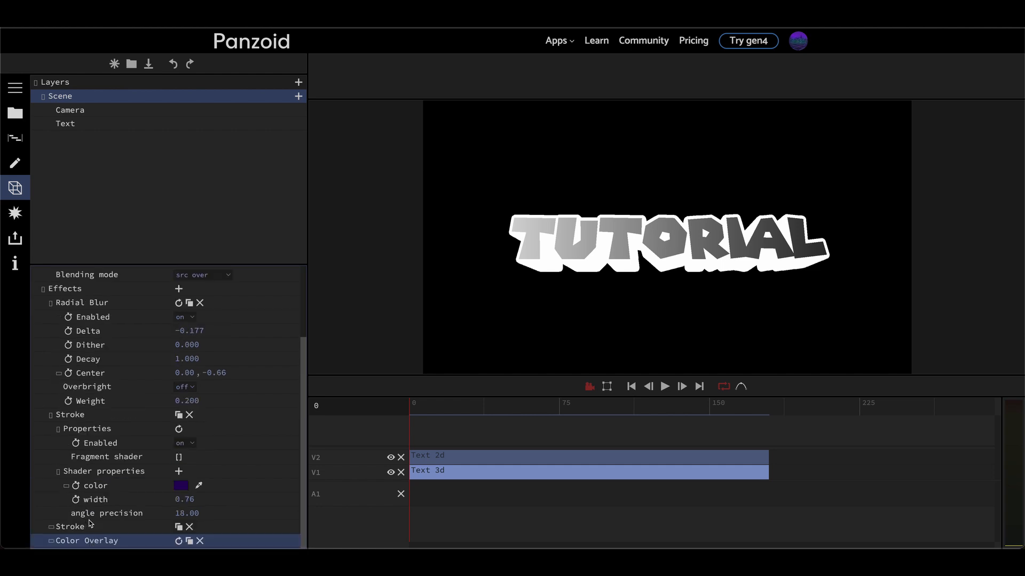
left_click_drag(89, 524, 89, 521)
scroll(97, 526, "down", 2)
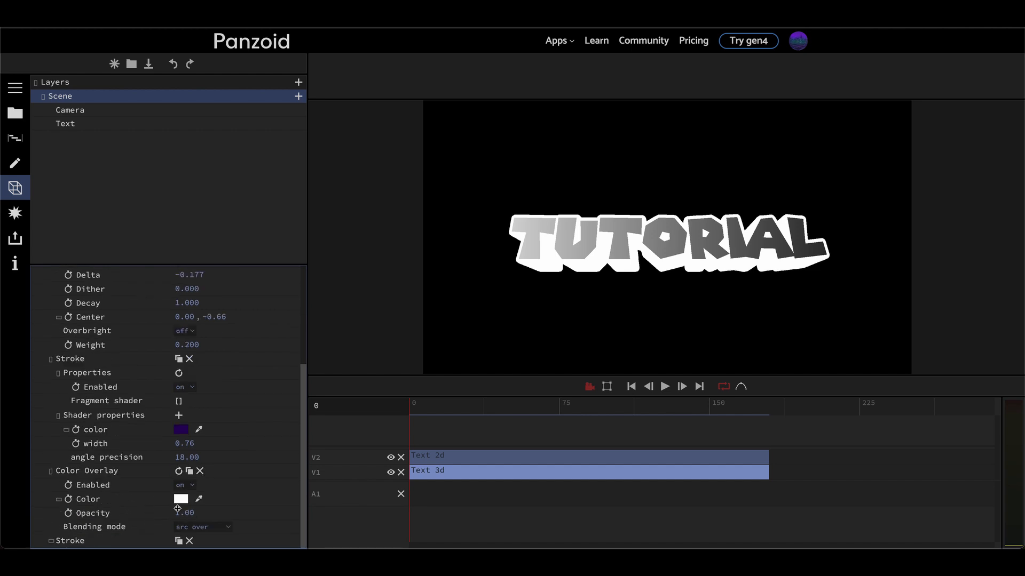
- Set the Color Overlay's color to the saved dark purple swatch and check the text in the enlarged preview
left_click(181, 500)
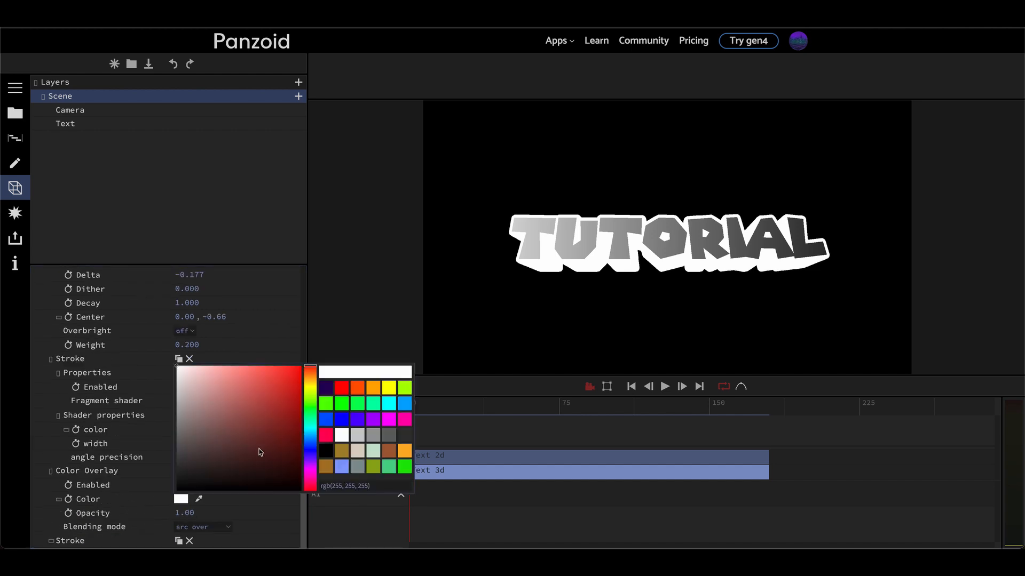
left_click(326, 388)
left_click(352, 330)
key("grave")
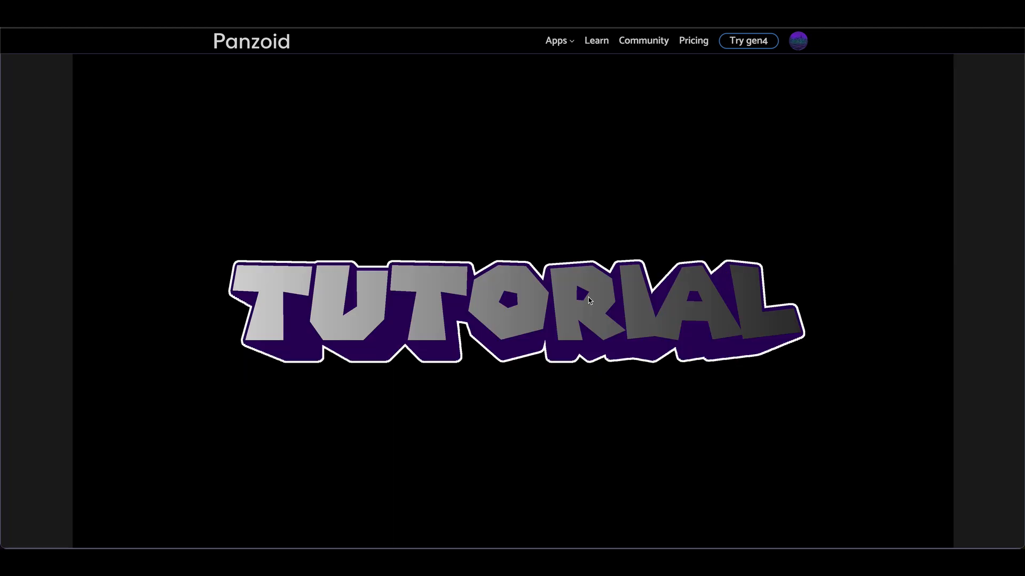
key("grave")
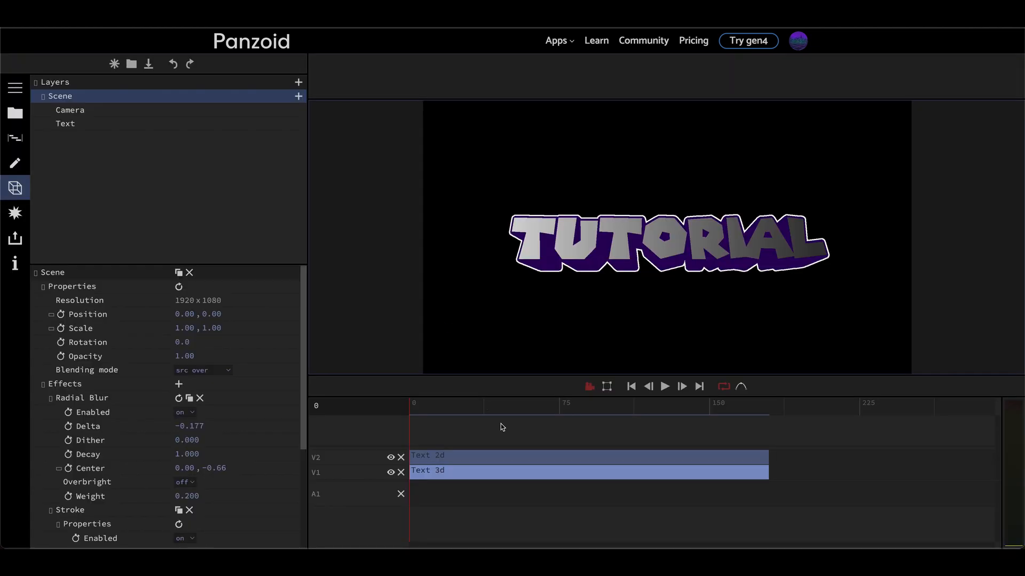
- Set the Gradient Overlay's Rotation to 90 on the lower Scene of the Text 2d clip
left_click(450, 463)
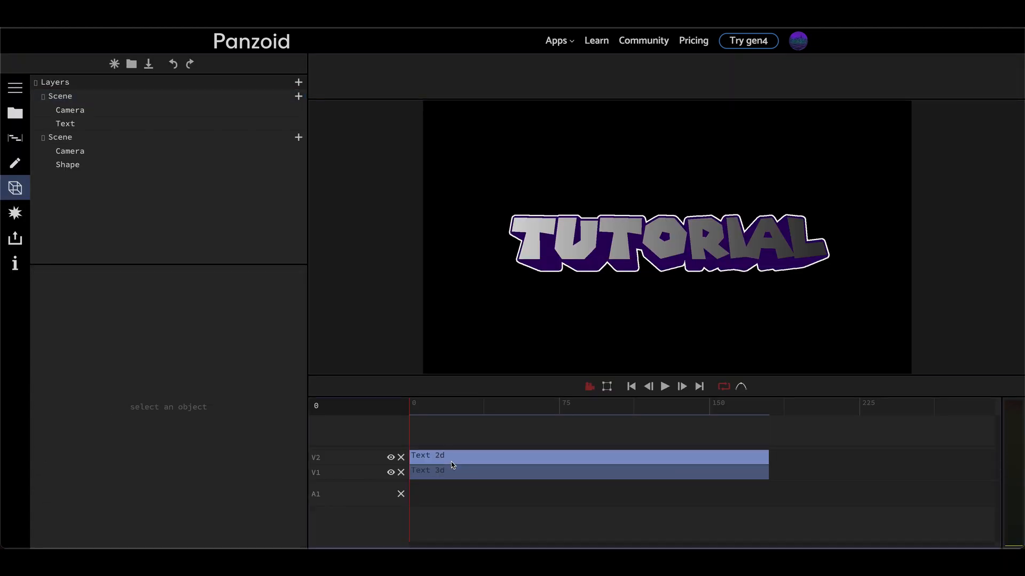
left_click(74, 136)
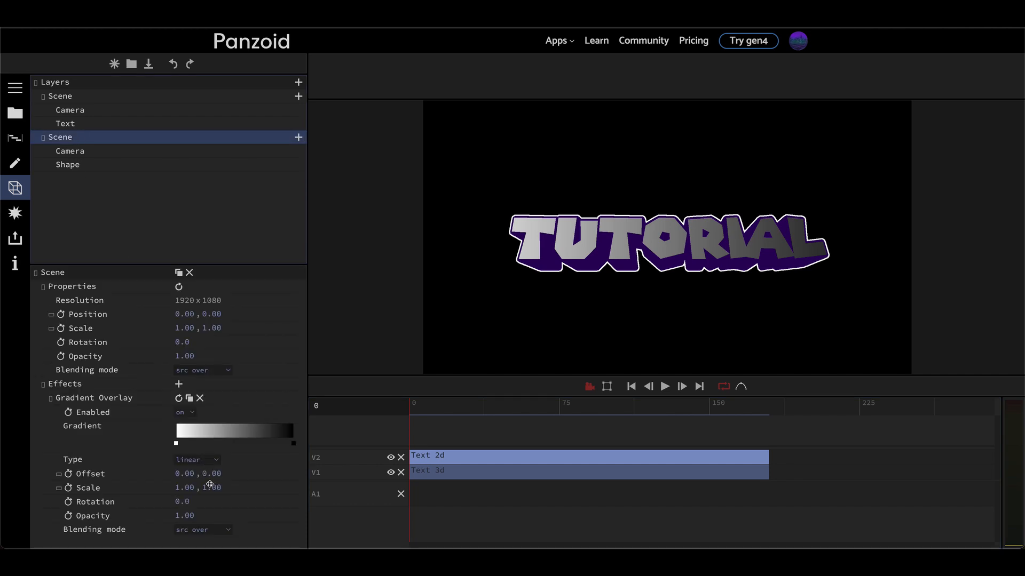
left_click_drag(182, 502, 701, 494)
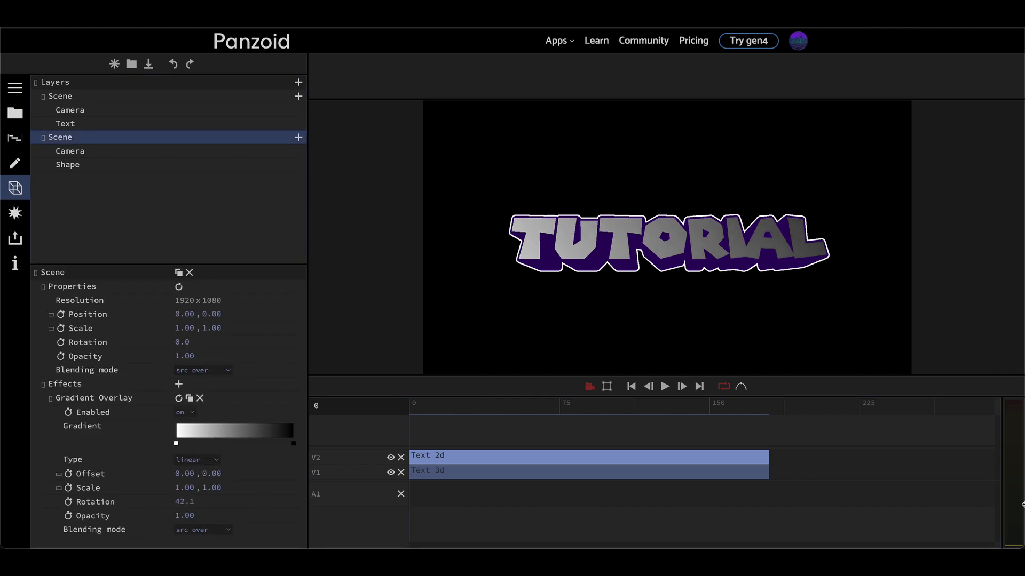
left_click(192, 502)
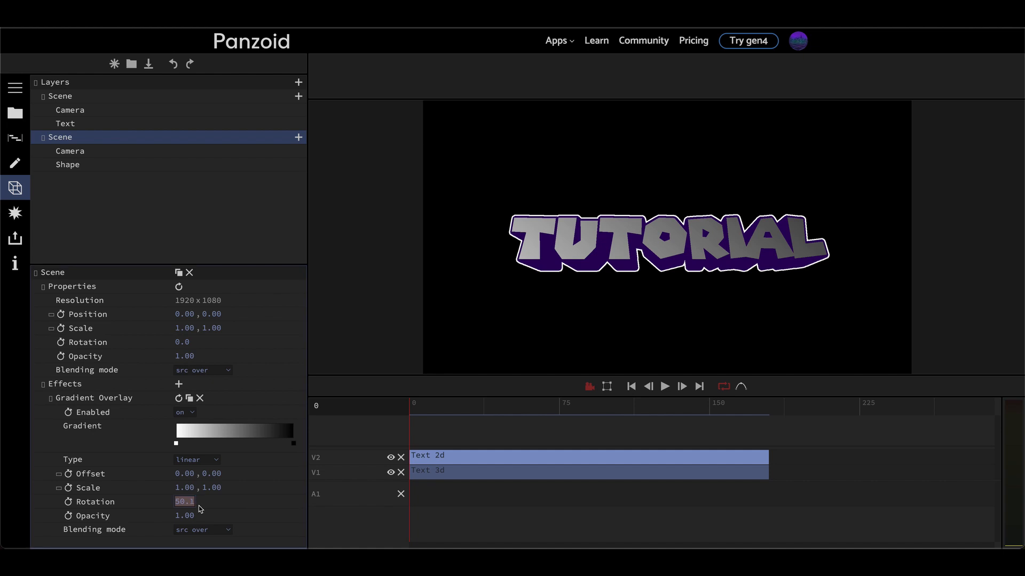
type("90")
key("Return")
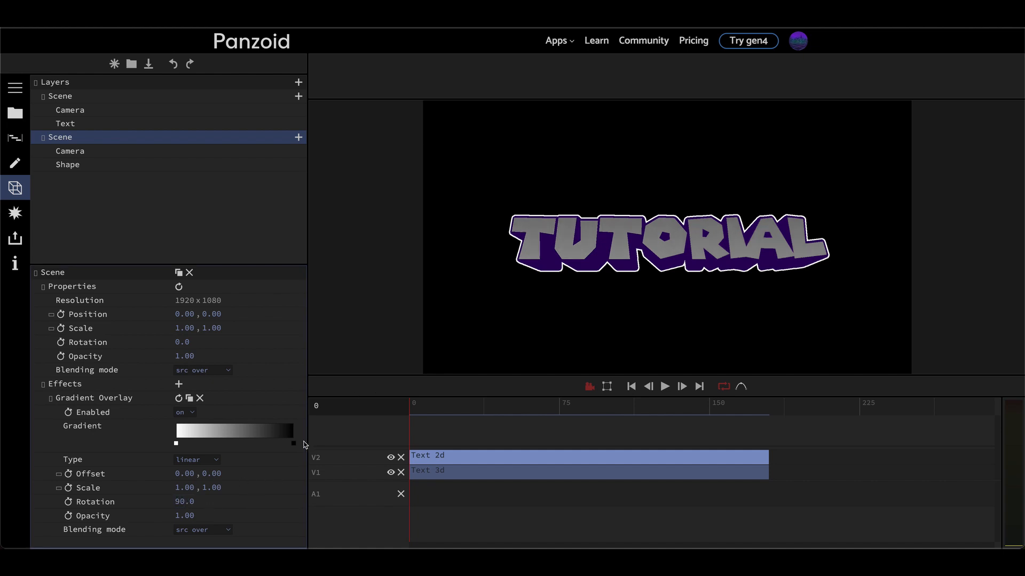
- Move the gradient's white and black stops close together near the middle and recolor the white stop dark blue
left_click_drag(294, 443, 253, 444)
left_click_drag(177, 447, 248, 446)
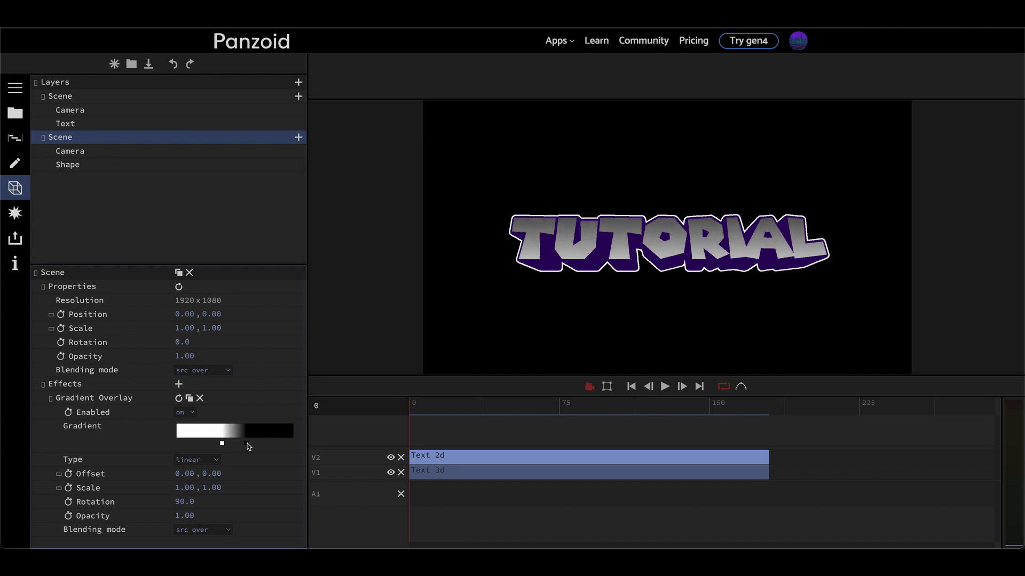
left_click(248, 446)
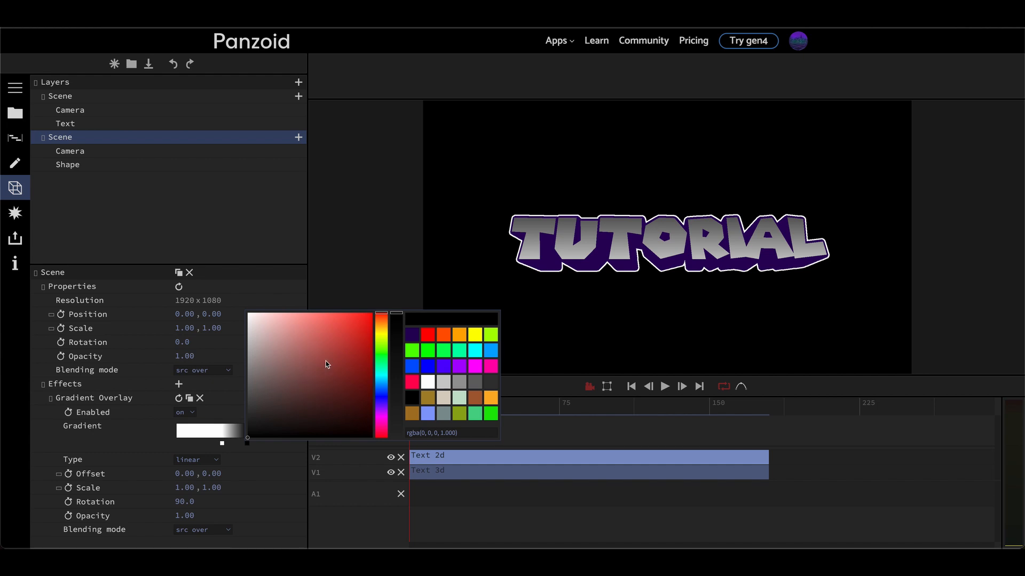
left_click(223, 444)
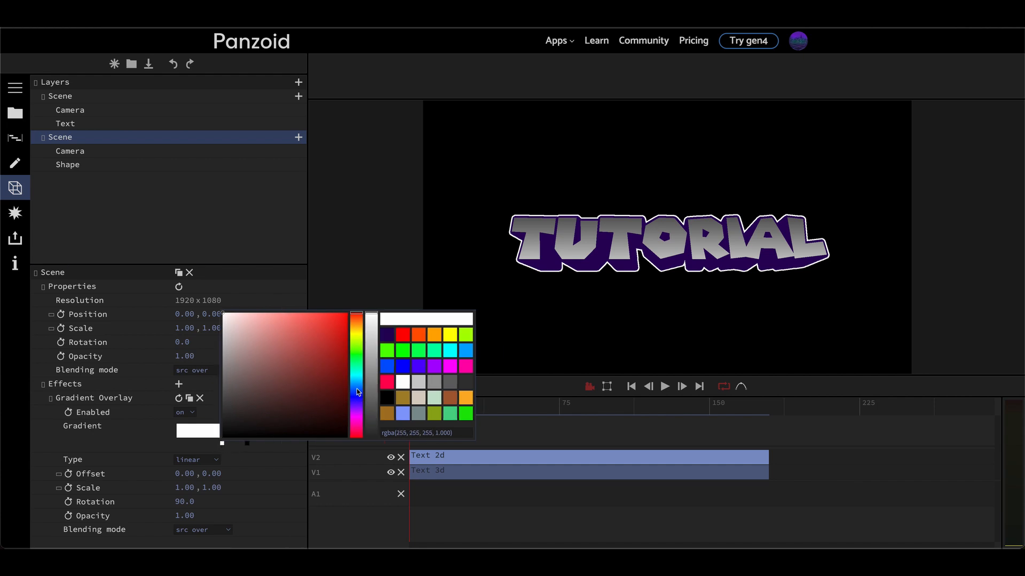
mouse_move(356, 391)
left_mouse_down()
mouse_move(358, 406)
mouse_move(347, 353)
left_mouse_up()
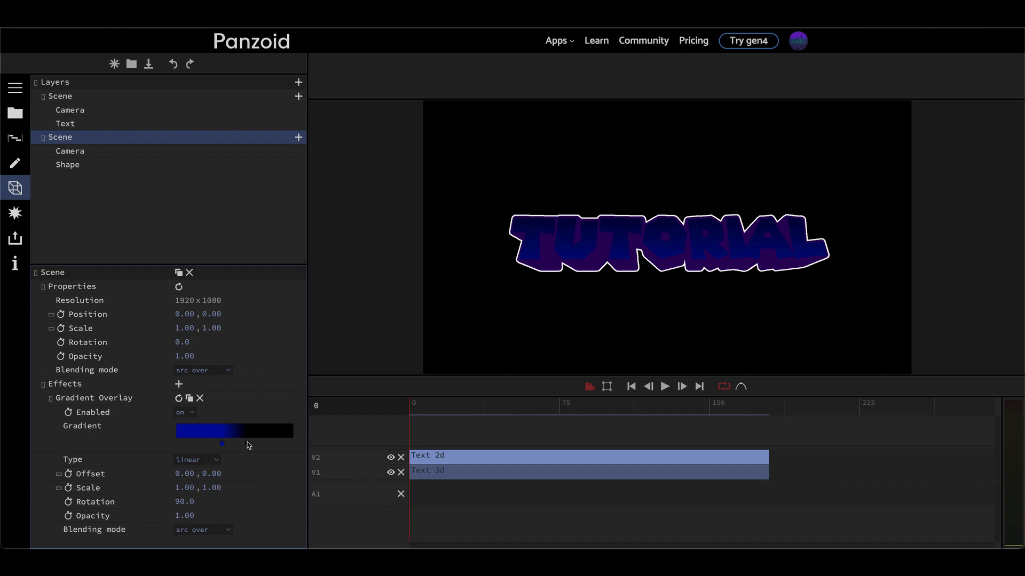
- Recolor the Gradient Overlay's black stop bright magenta on the Text 2d clip's lower Scene
left_click(247, 444)
left_click(381, 418)
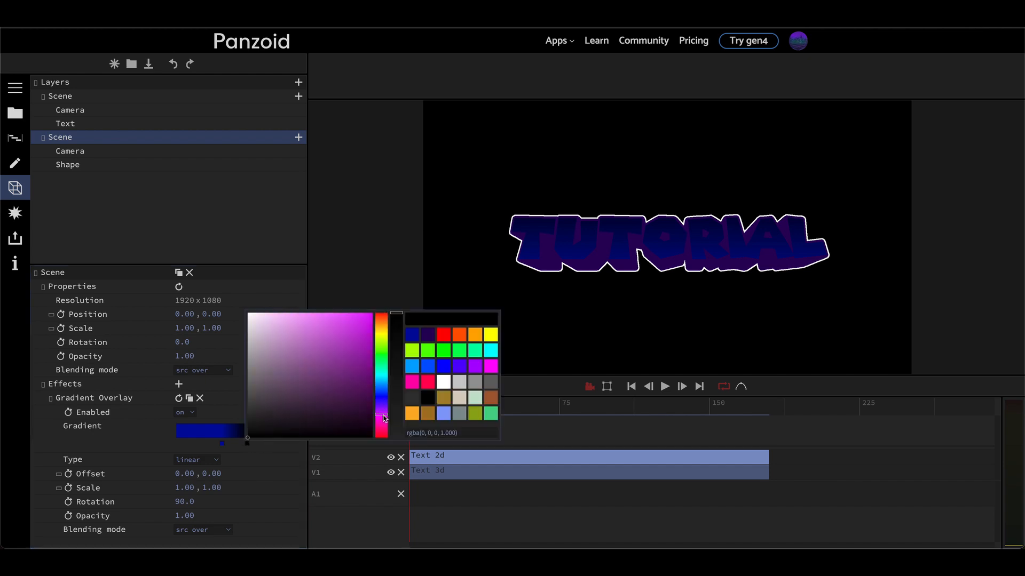
left_click_drag(343, 356, 372, 336)
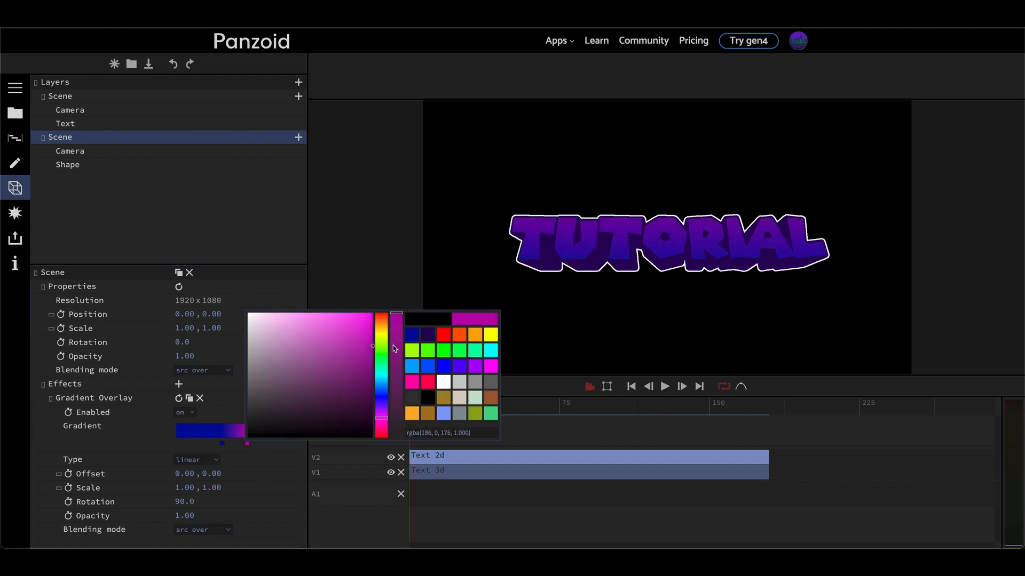
left_click(414, 271)
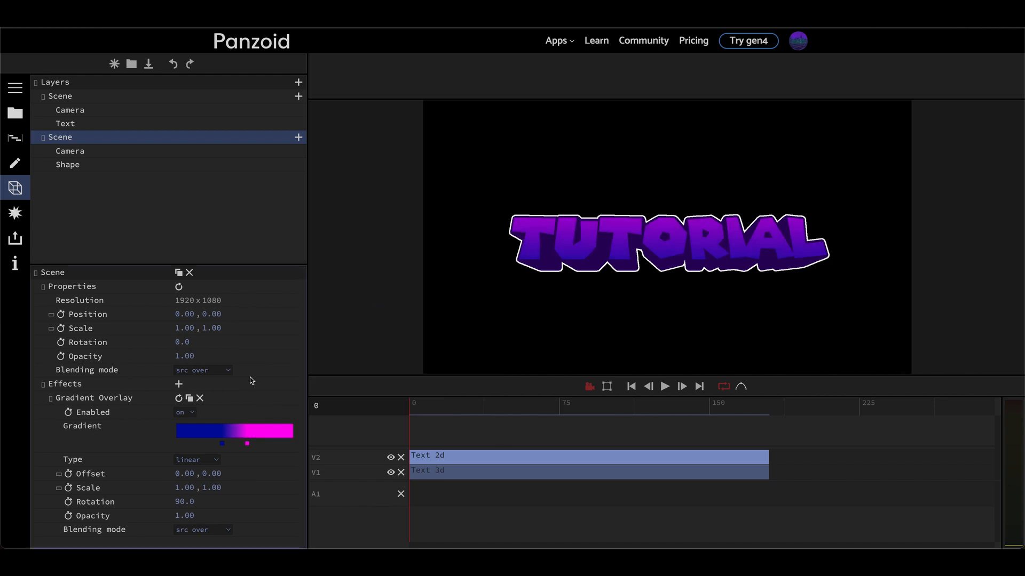
- Brighten the gradient's dark blue stop to rgba(0, 18, 255, 1.000) and shift both stops slightly toward the blue end
left_click(222, 443)
left_click_drag(338, 356, 383, 293)
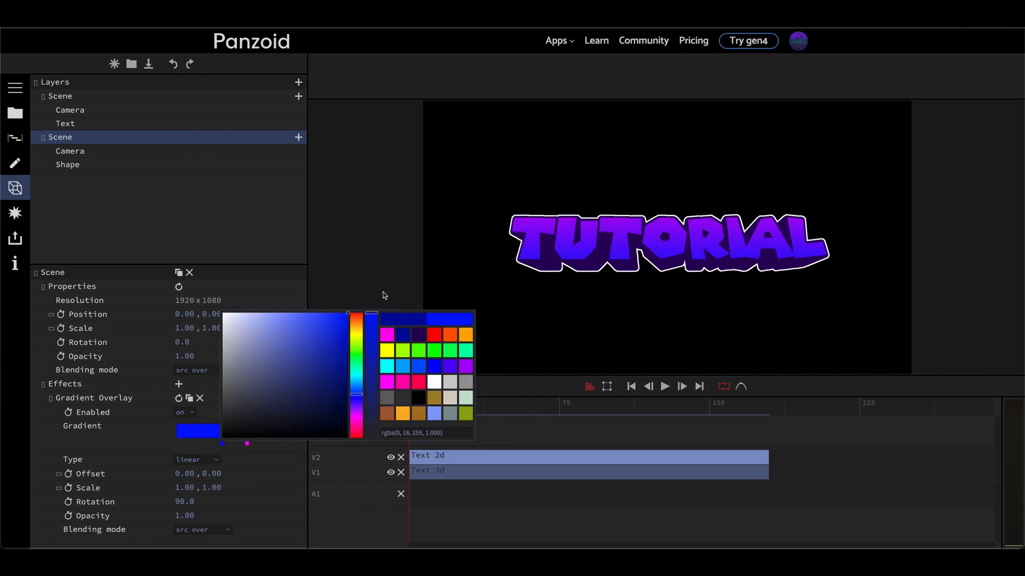
left_click(385, 294)
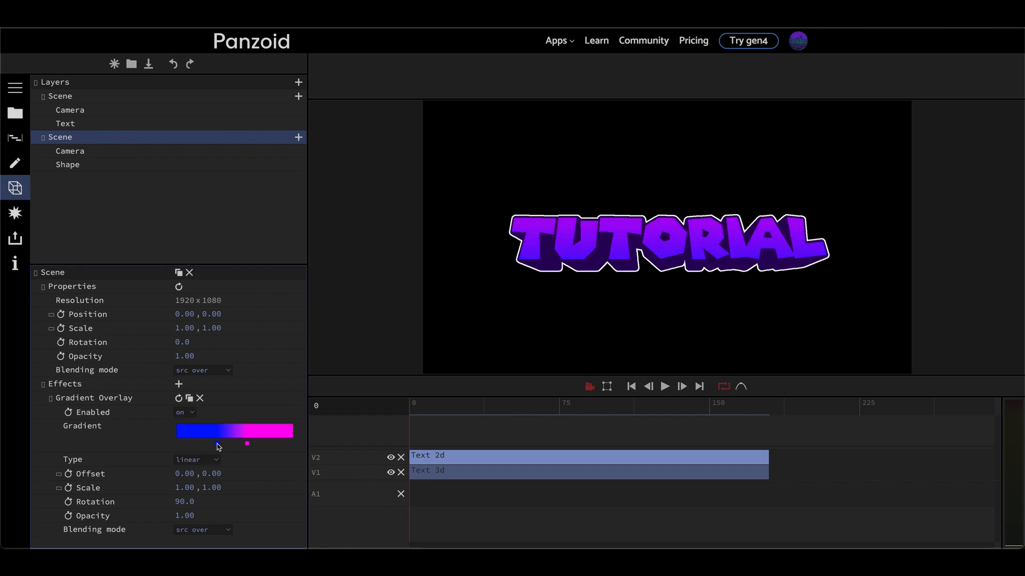
mouse_move(246, 444)
left_mouse_down()
mouse_move(255, 445)
mouse_move(242, 449)
left_mouse_up()
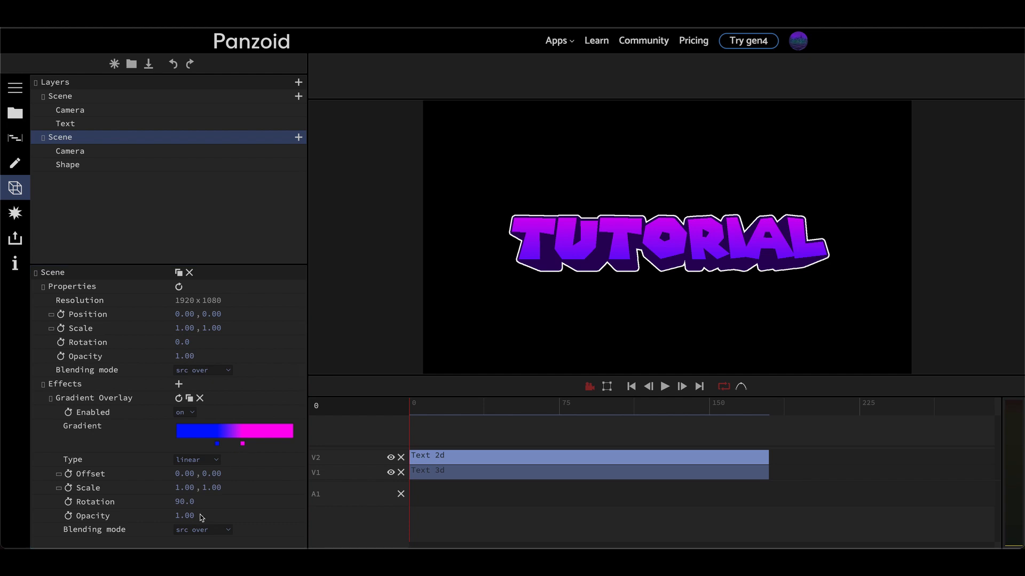
- Set the Gradient Overlay's Rotation to -90 and check the flipped gradient in the enlarged preview
left_click(188, 502)
left_click(175, 503)
type("-")
left_click(154, 503)
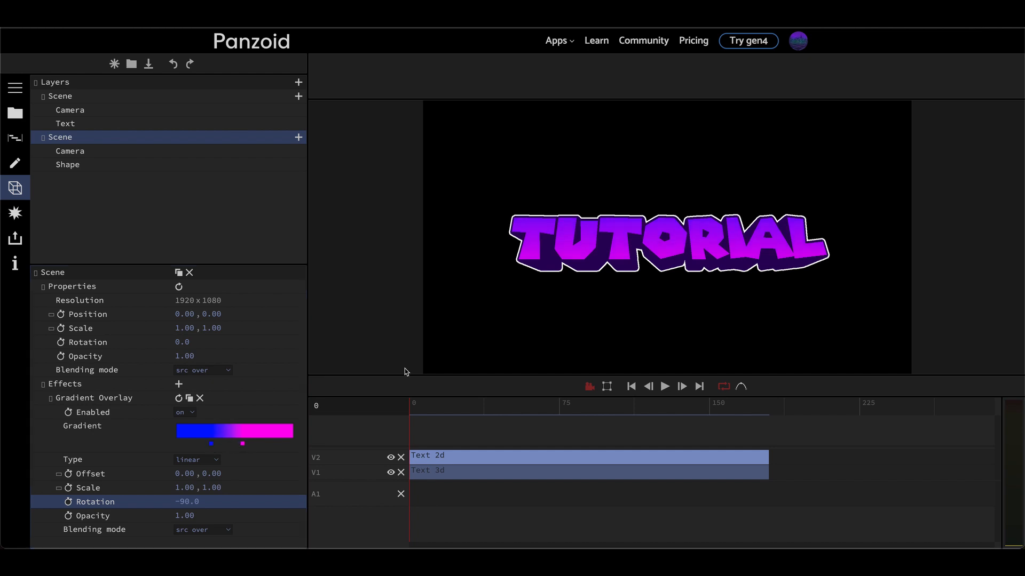
key("grave")
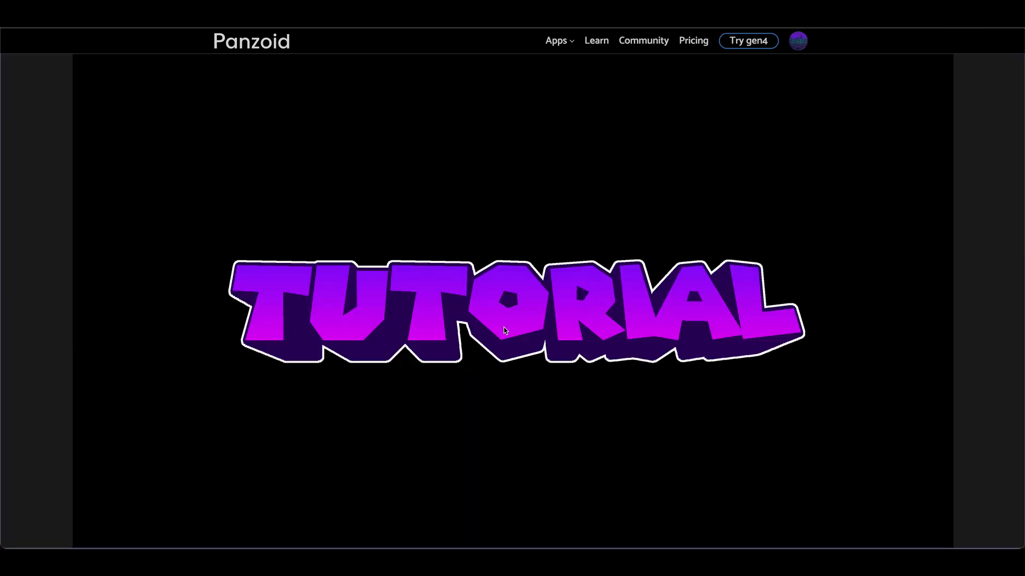
key("grave")
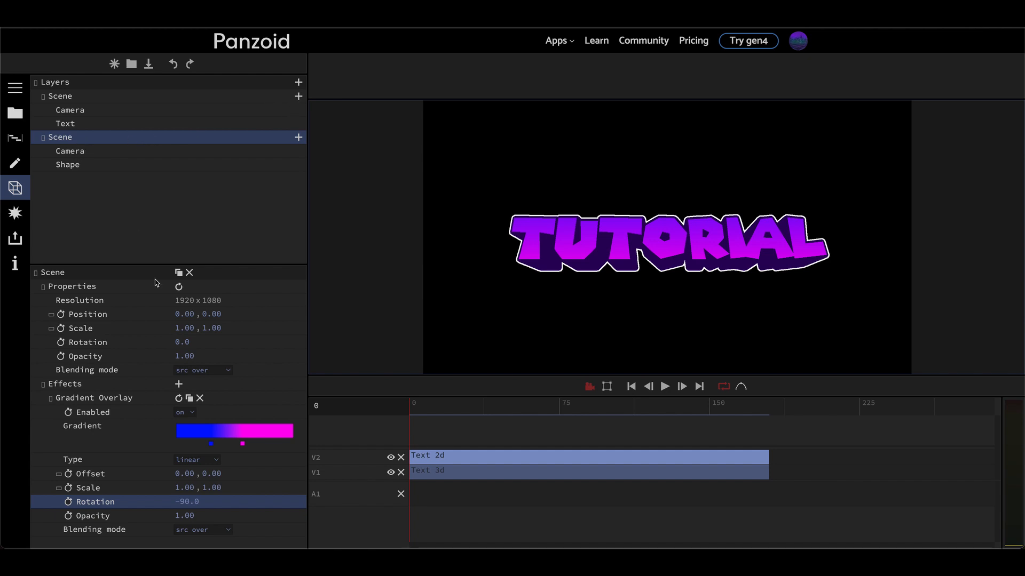
- Duplicate the gradient Scene, and strip the Gradient Overlay and the Shape from the upper of the two copies
left_click(179, 272)
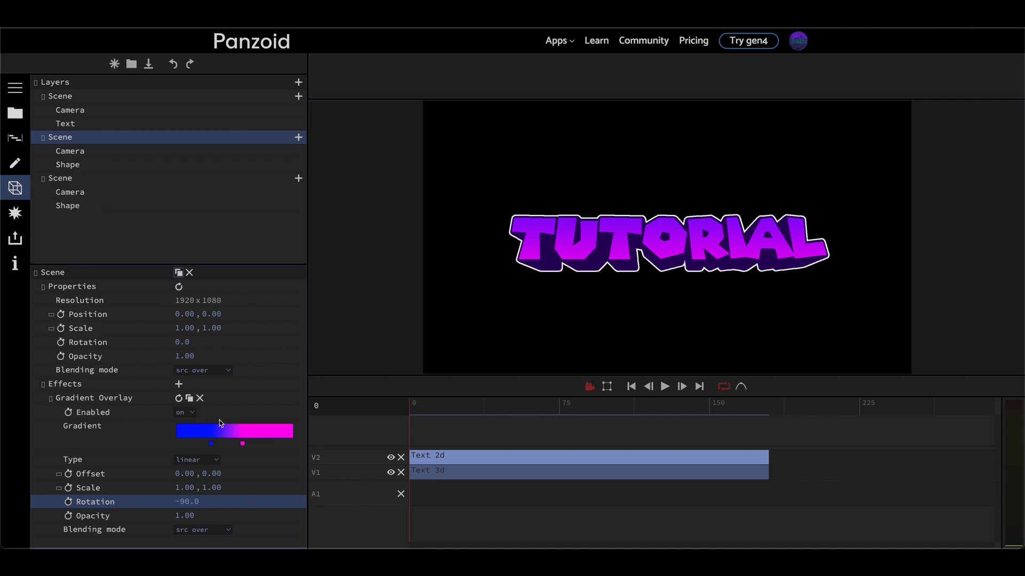
left_click(199, 398)
left_click(74, 169)
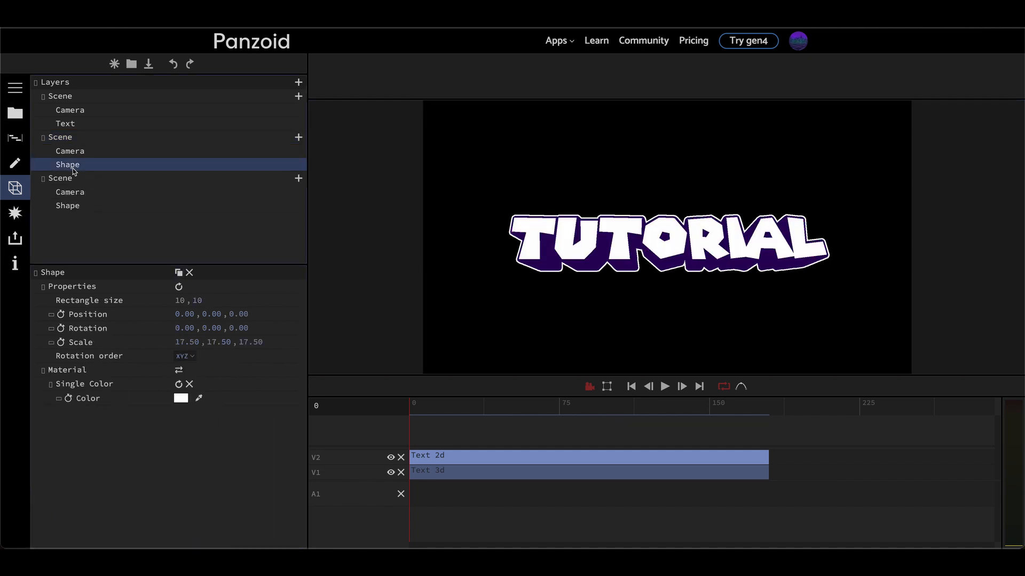
left_click(189, 273)
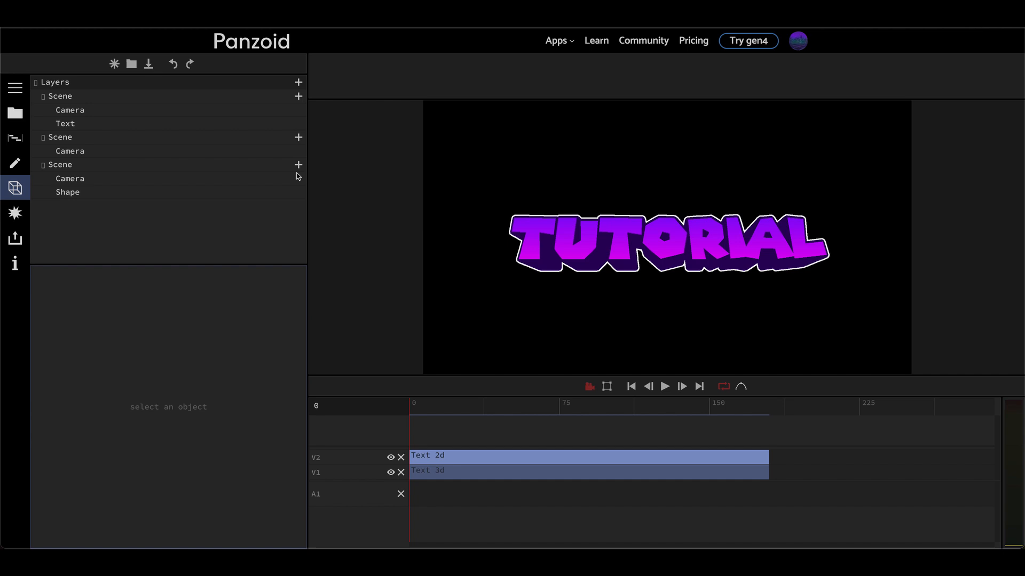
- Add a Rectangle shape to the emptied middle Scene
left_click(298, 138)
left_click(87, 139)
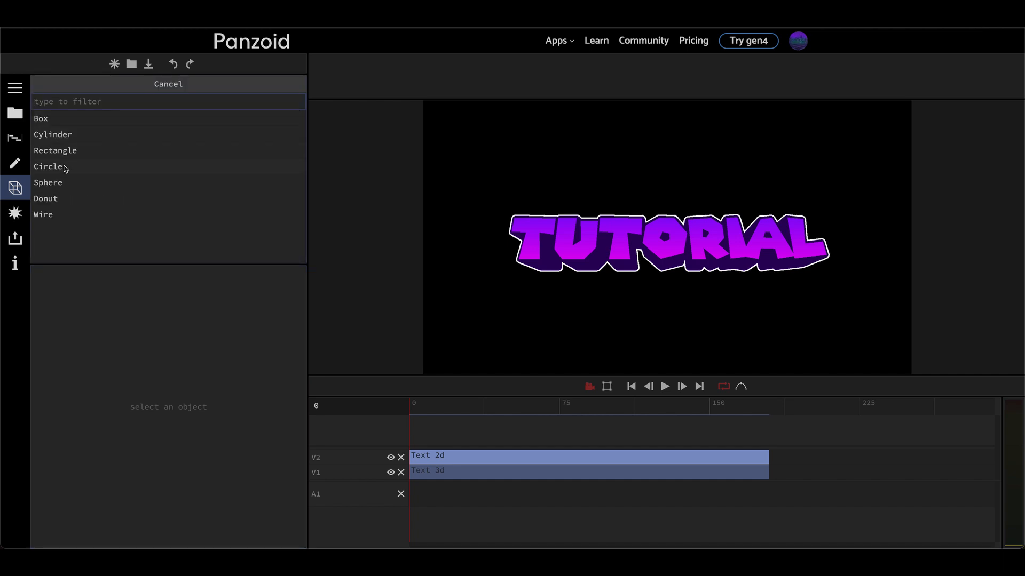
left_click(67, 158)
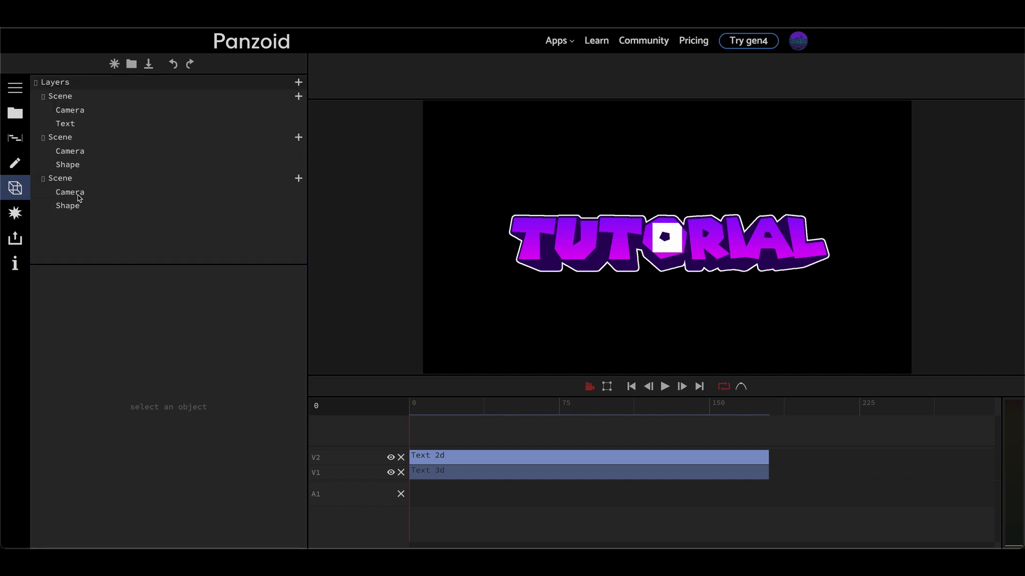
- Stretch the new rectangle into a thin stripe with Scale.X 50 and Scale.Y 0.3, and check it in the enlarged preview
left_click(72, 168)
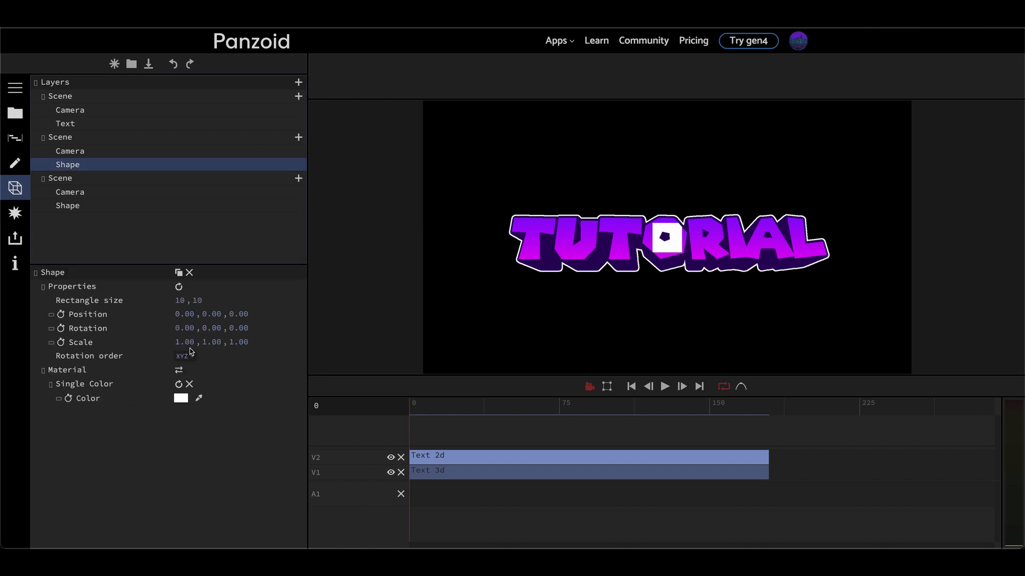
left_click(60, 342)
left_click(59, 343)
left_click(52, 343)
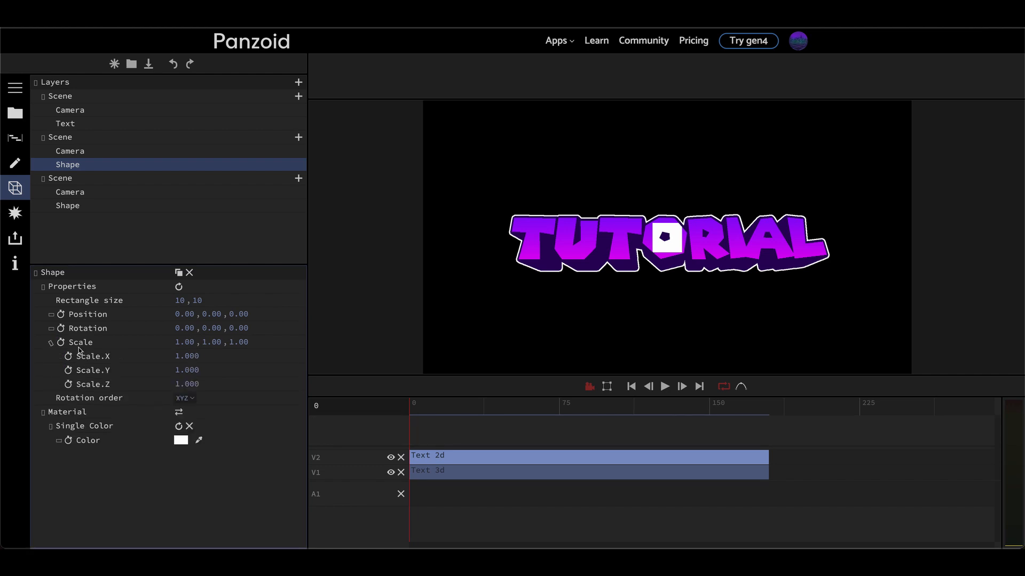
left_click(183, 356)
type("50")
left_click(133, 357)
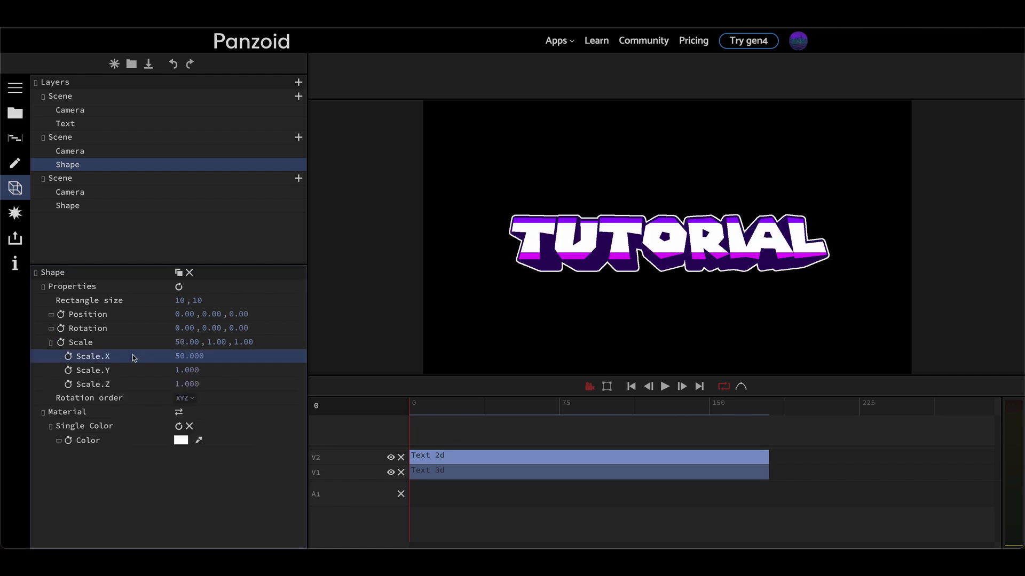
left_click(182, 370)
type("0.3")
key("Return")
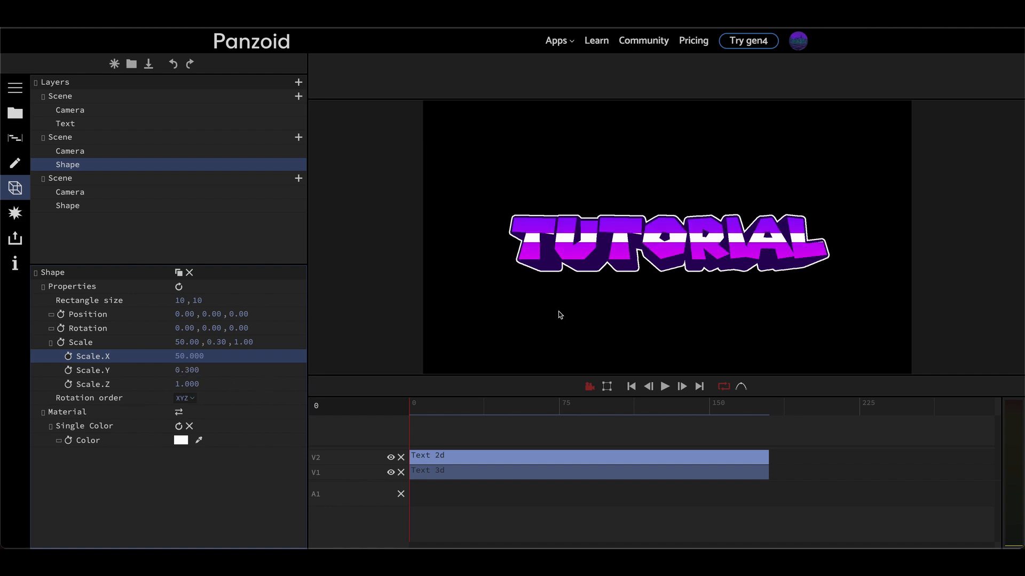
double_click(651, 296)
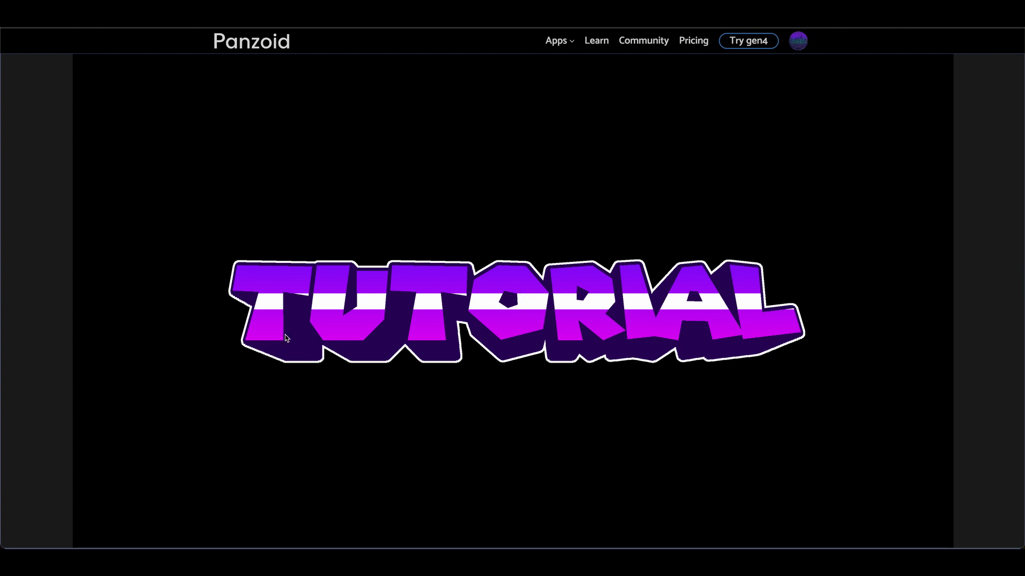
double_click(464, 308)
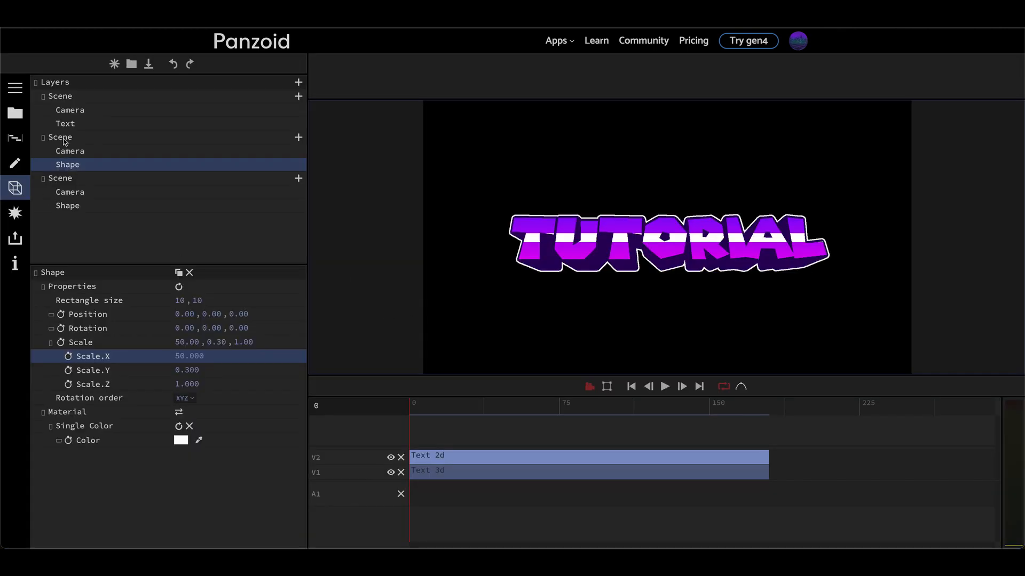
- Add the Wavy effect to the middle Scene that holds the white stripe
left_click(64, 142)
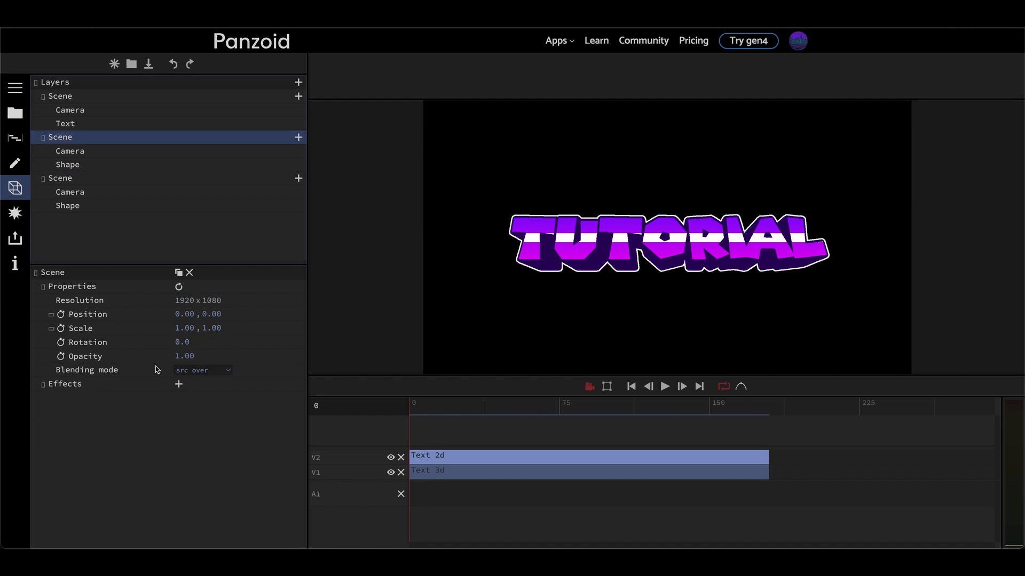
left_click(179, 385)
type("mo")
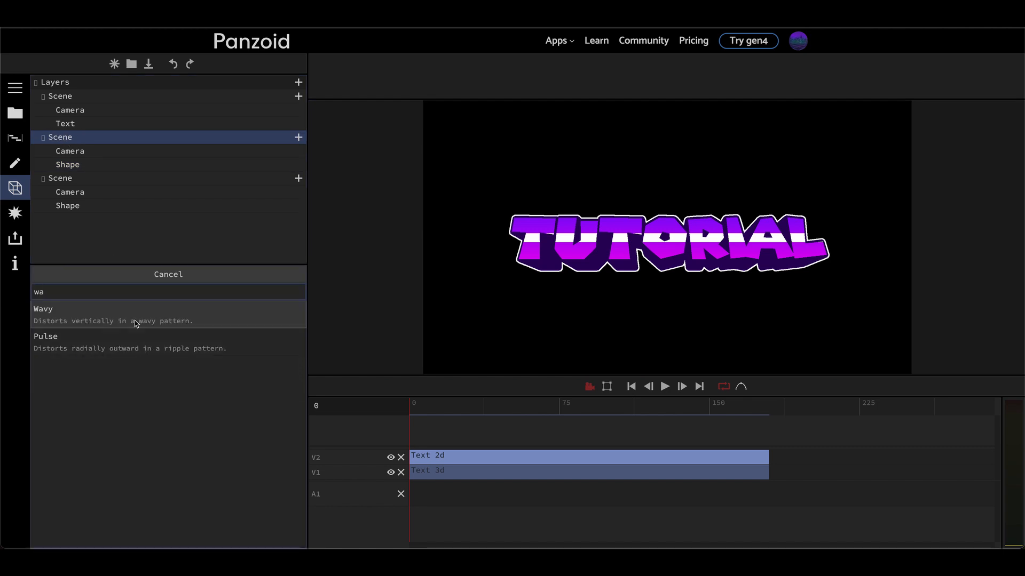
left_click(136, 323)
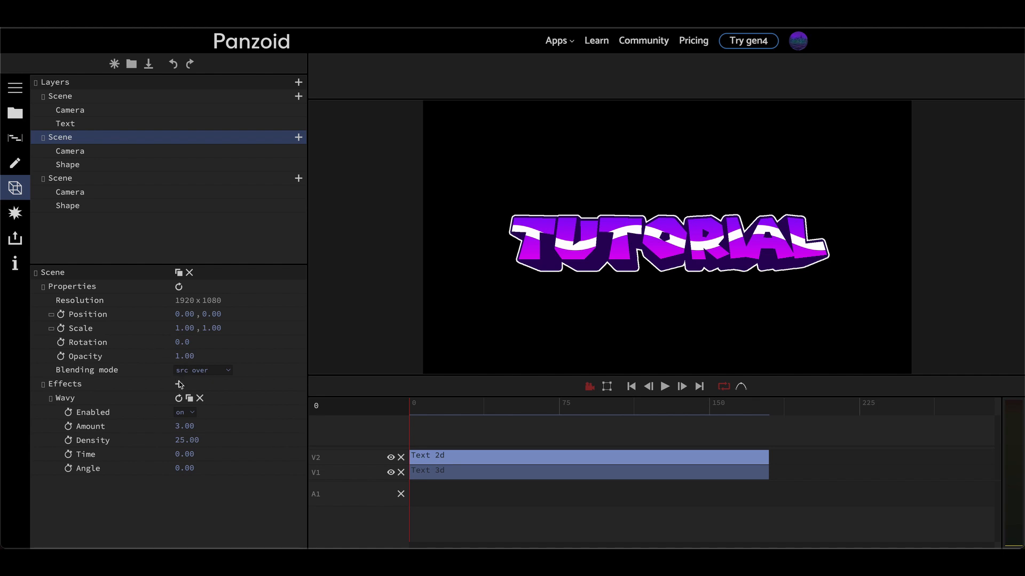
- Try a Wavy Amount of 2.13 with a Density of 10 on the stripe Scene, viewing the result enlarged
left_click(188, 427)
type("1")
key("Return")
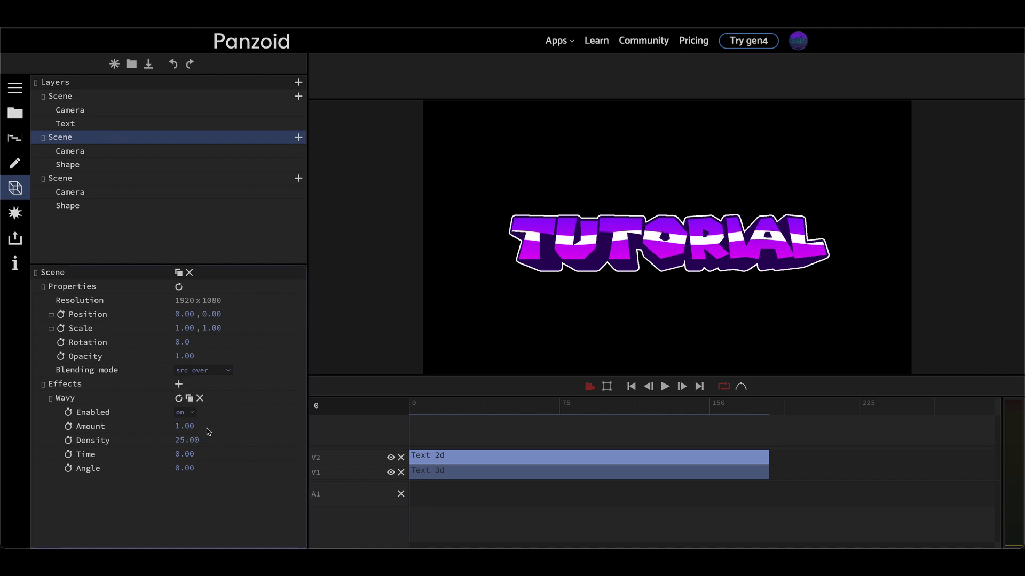
mouse_move(191, 440)
left_mouse_down()
mouse_move(163, 479)
mouse_move(153, 446)
mouse_move(99, 446)
mouse_move(256, 509)
left_mouse_up()
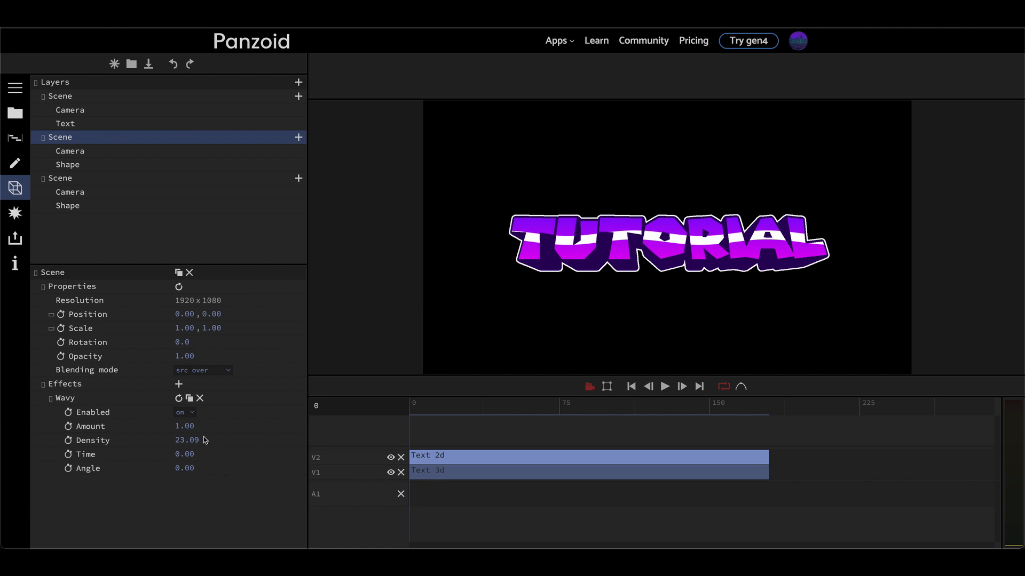
mouse_move(195, 439)
left_mouse_down()
mouse_move(156, 455)
mouse_move(298, 427)
mouse_move(435, 426)
mouse_move(713, 396)
left_mouse_up()
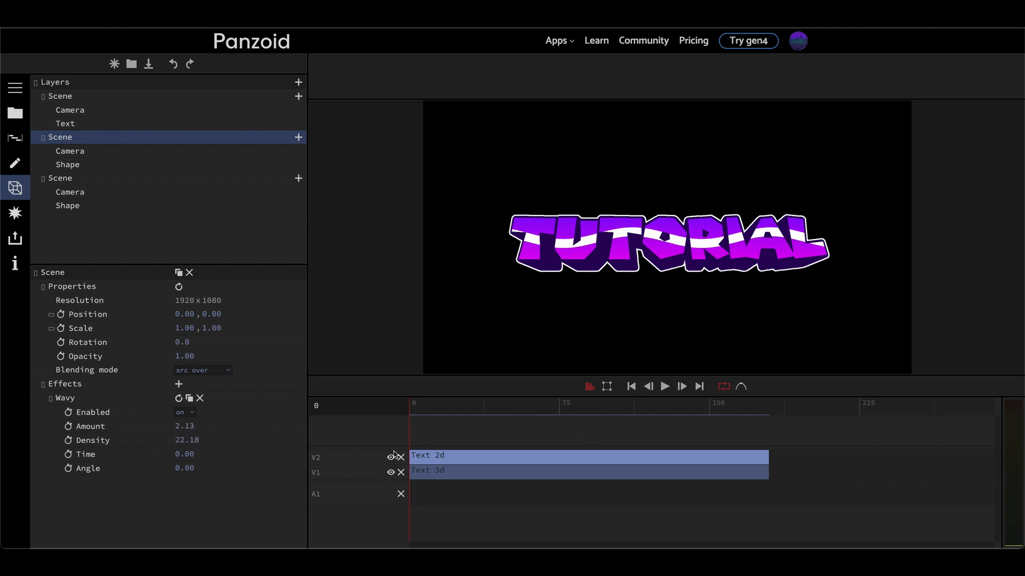
left_click(201, 443)
type("10")
key("Return")
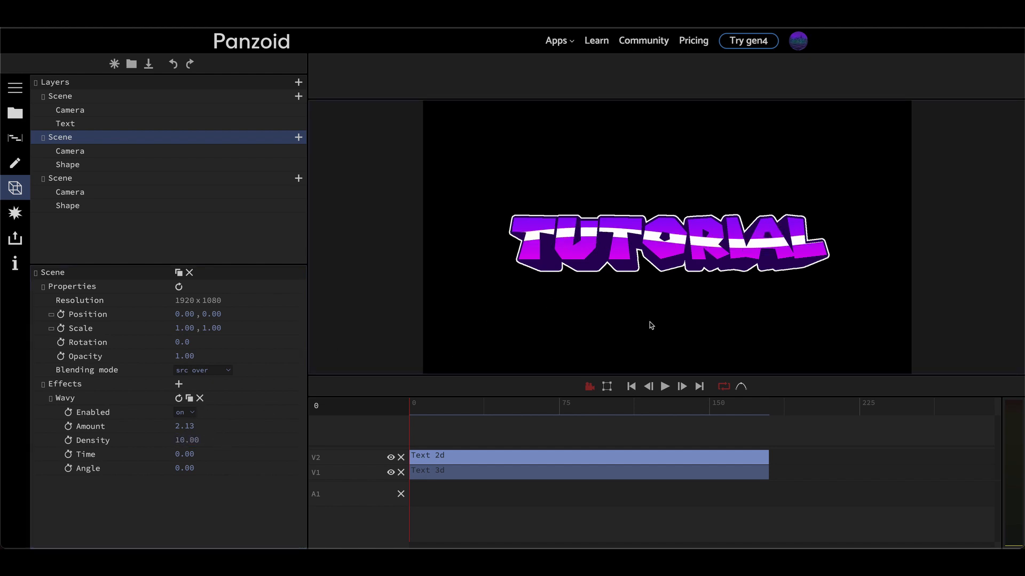
key("grave")
key("grave")
- Set the Wavy effect's Amount to 1.27 and Density to 13.42, and check the stripe in the enlarged preview
mouse_move(206, 426)
left_mouse_down()
mouse_move(0, 455)
mouse_move(46, 466)
left_mouse_up()
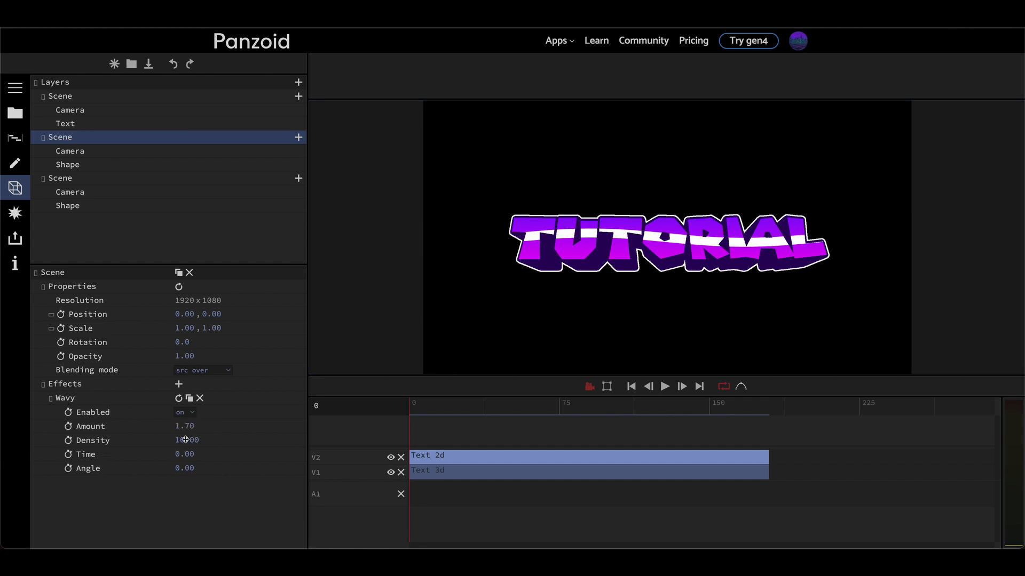
left_click_drag(184, 441, 995, 427)
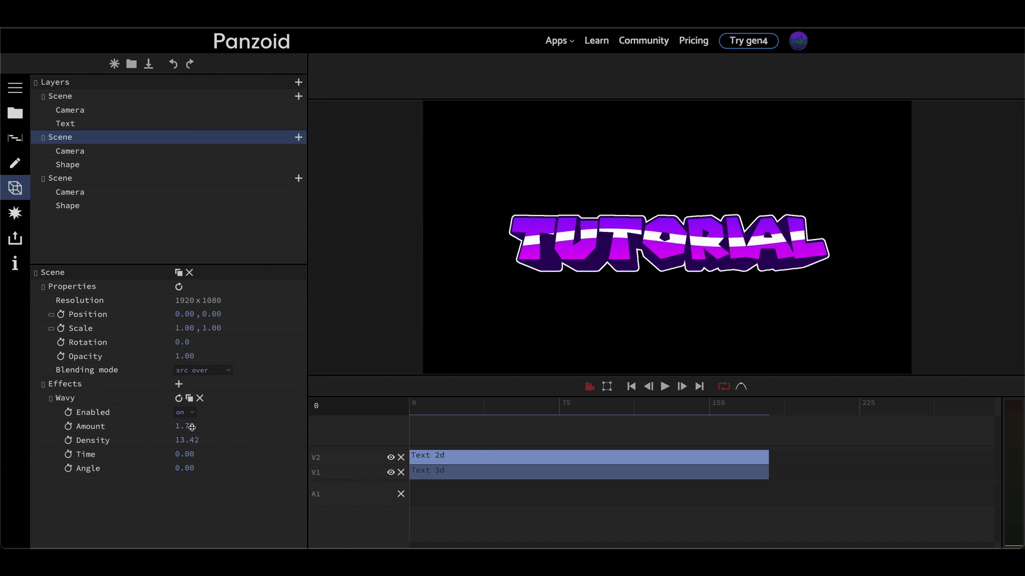
left_click_drag(179, 427, 6, 456)
key("Tab")
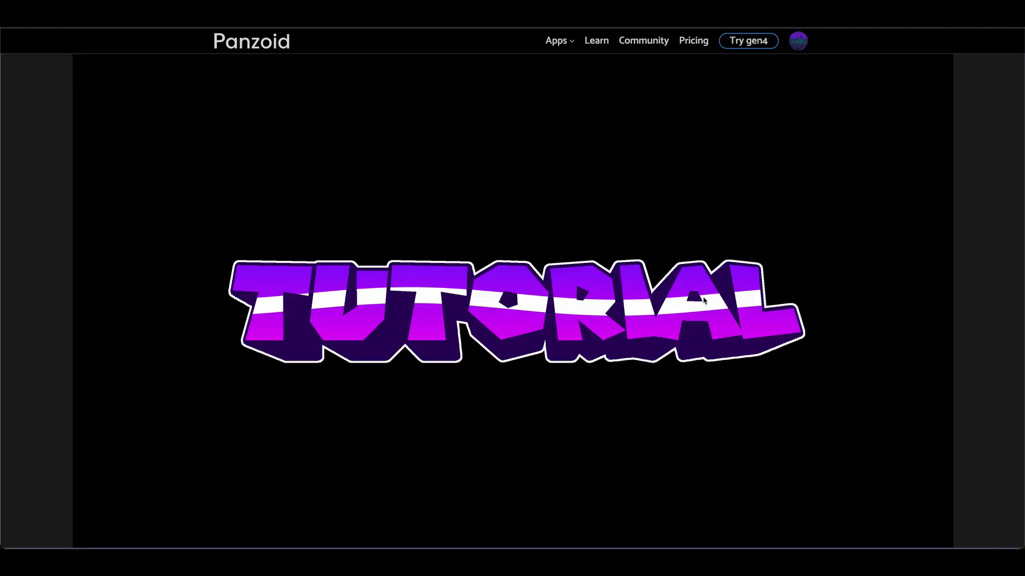
key("Tab")
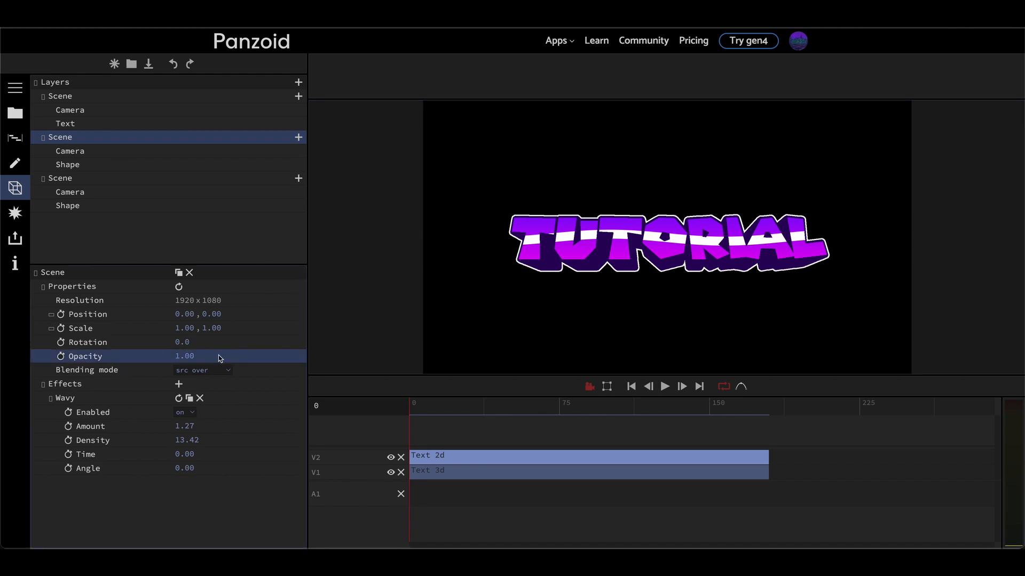
- Lower the stripe Scene's Opacity to 0.70 and check the text in the enlarged preview
left_click_drag(186, 355, 60, 374)
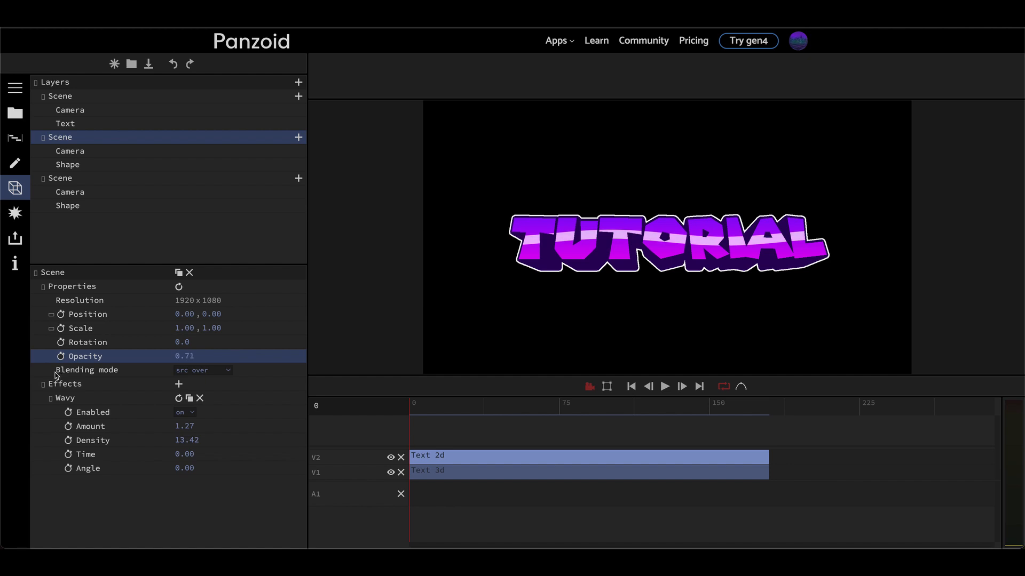
key("grave")
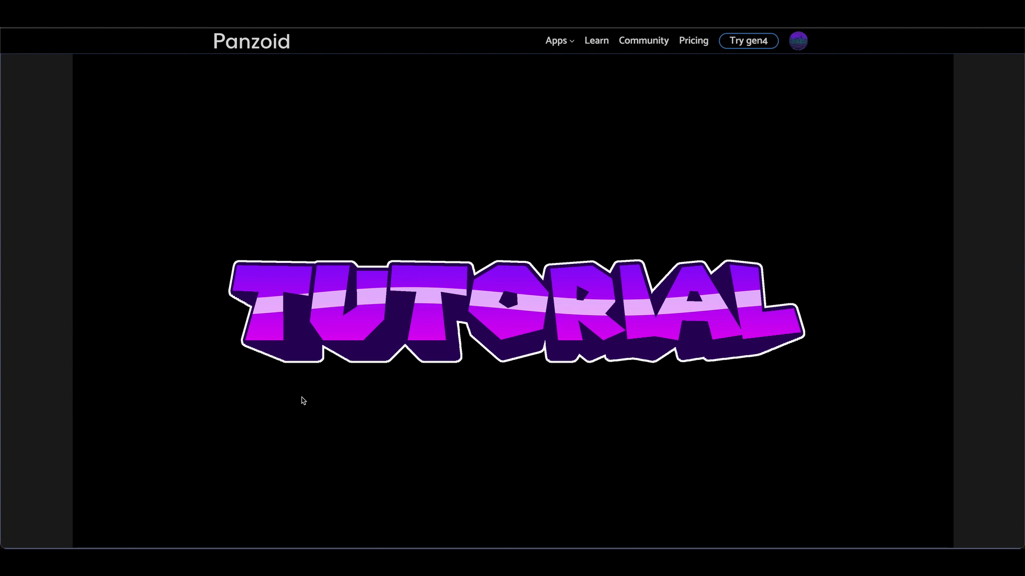
key("grave")
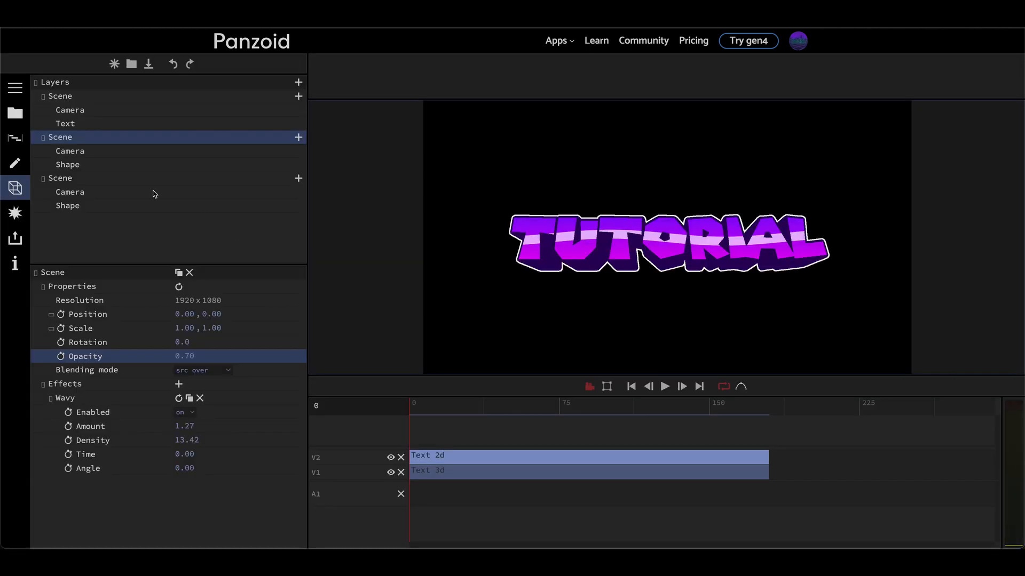
- Replace the Shape in the gradient Scene with a copy of the "tutorial" Text from the first Scene
left_click(67, 179)
left_click(65, 126)
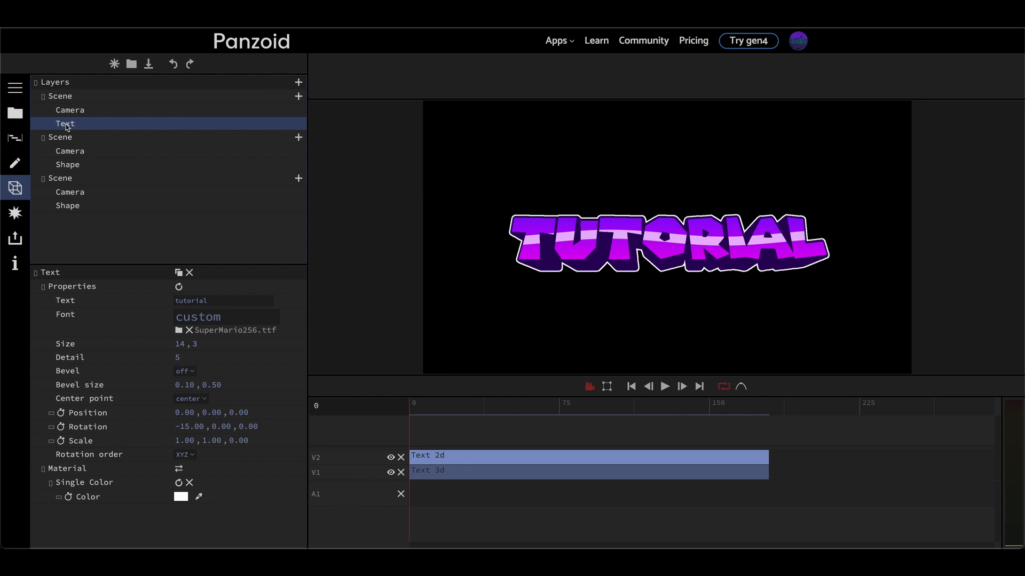
left_click(72, 181)
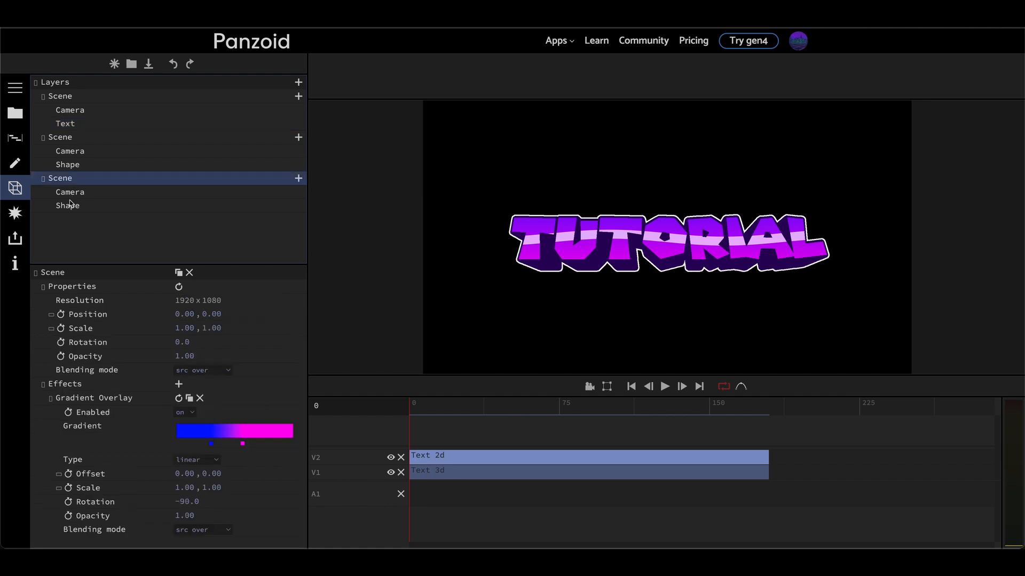
left_click(70, 204)
left_click(190, 273)
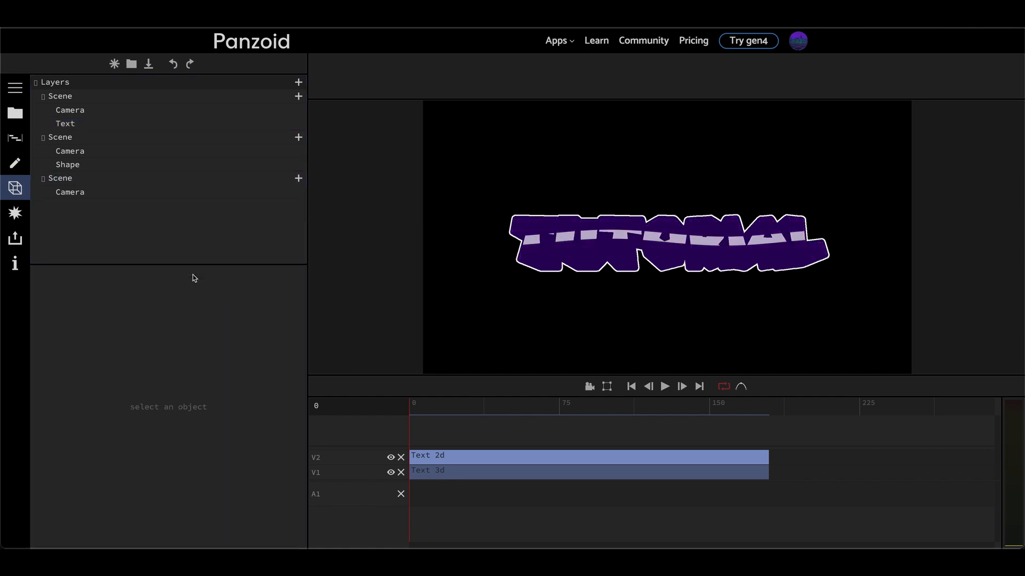
left_click(69, 183)
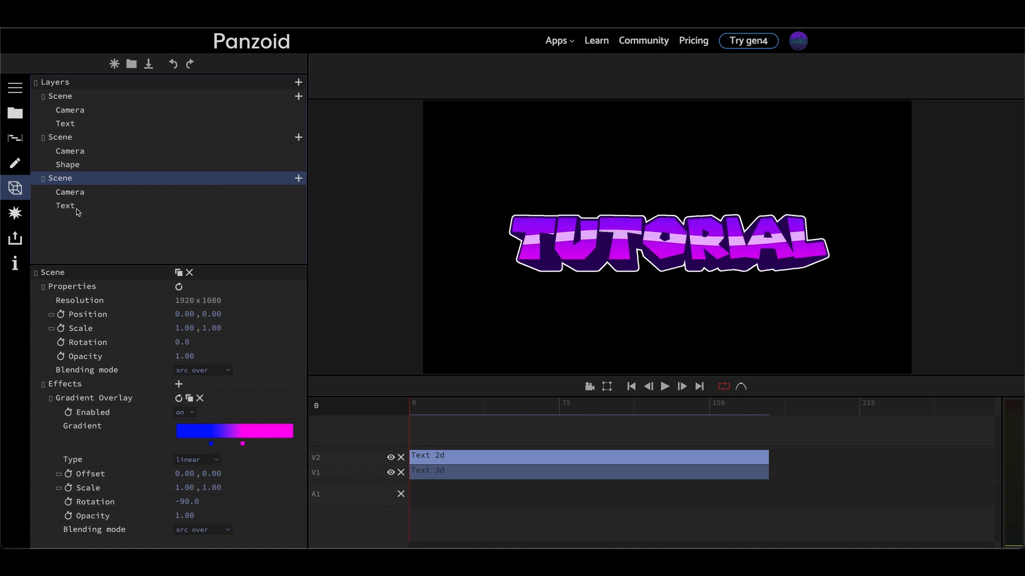
left_click(77, 208)
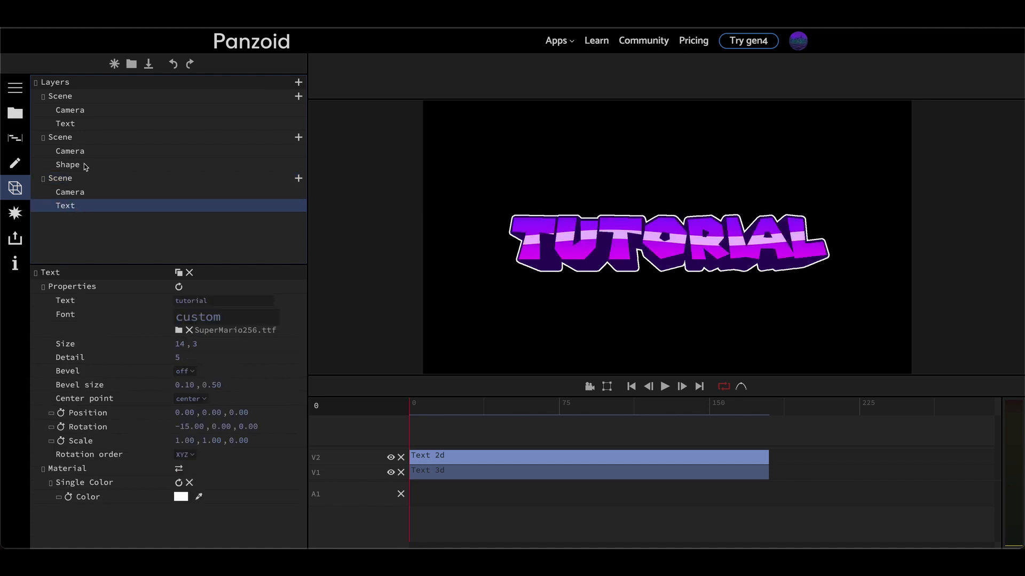
- Copy the Inset shadow shader code from the "Insert Shadow Shader" community post and paste it as an effect onto the gradient Scene
left_click(72, 182)
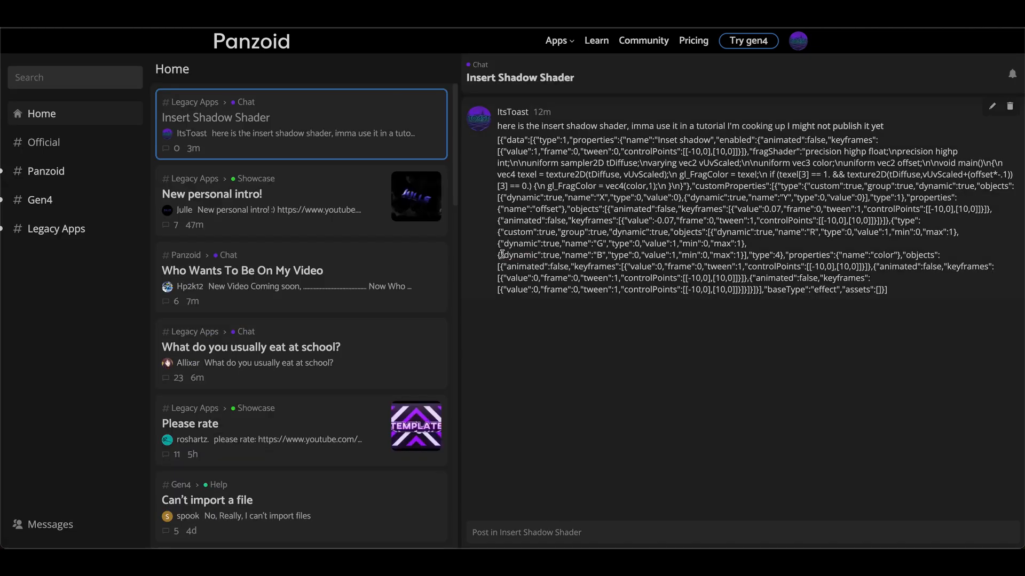
triple_click(533, 204)
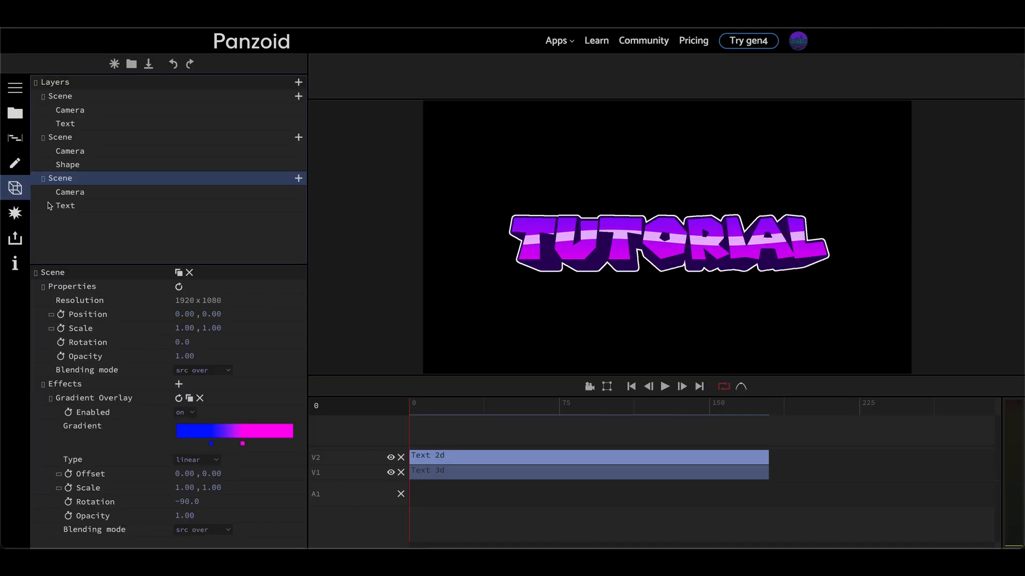
key("ctrl+v")
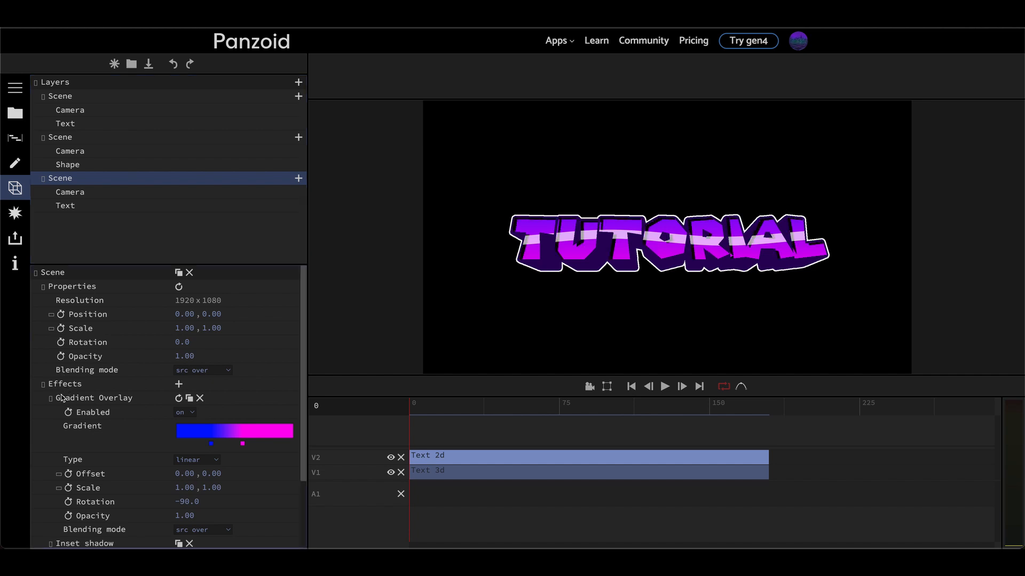
- Set the Inset shadow color to white, rgb(255, 255, 255), and check the text in the enlarged preview
left_click(51, 398)
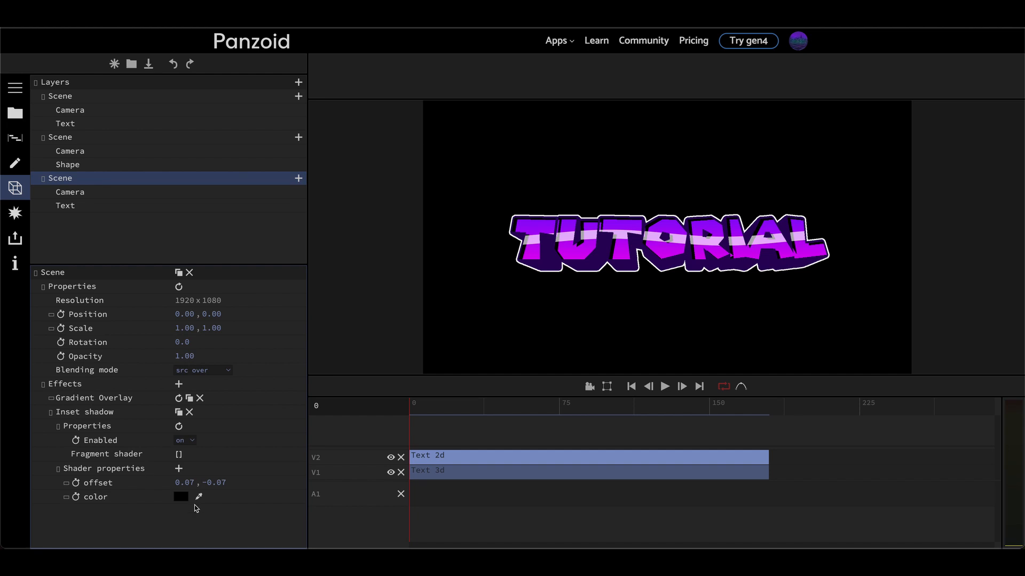
left_click(181, 496)
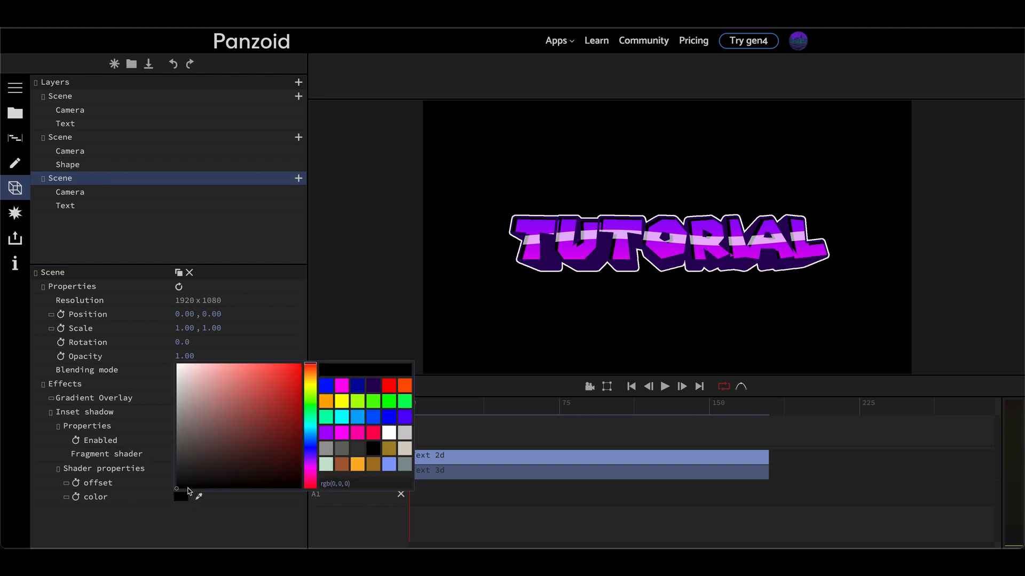
left_click(200, 426)
left_click_drag(158, 375, 84, 269)
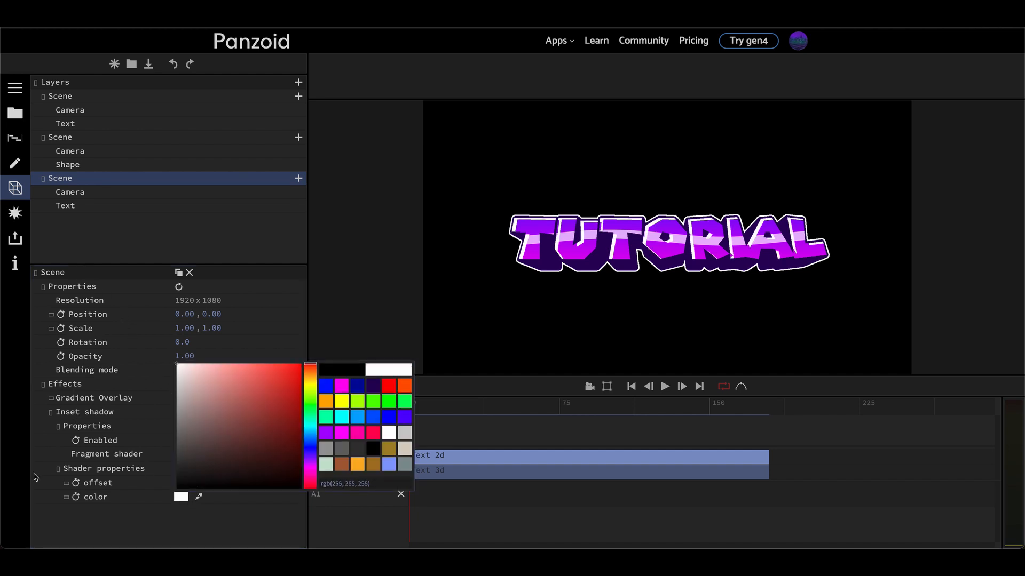
left_click(538, 288)
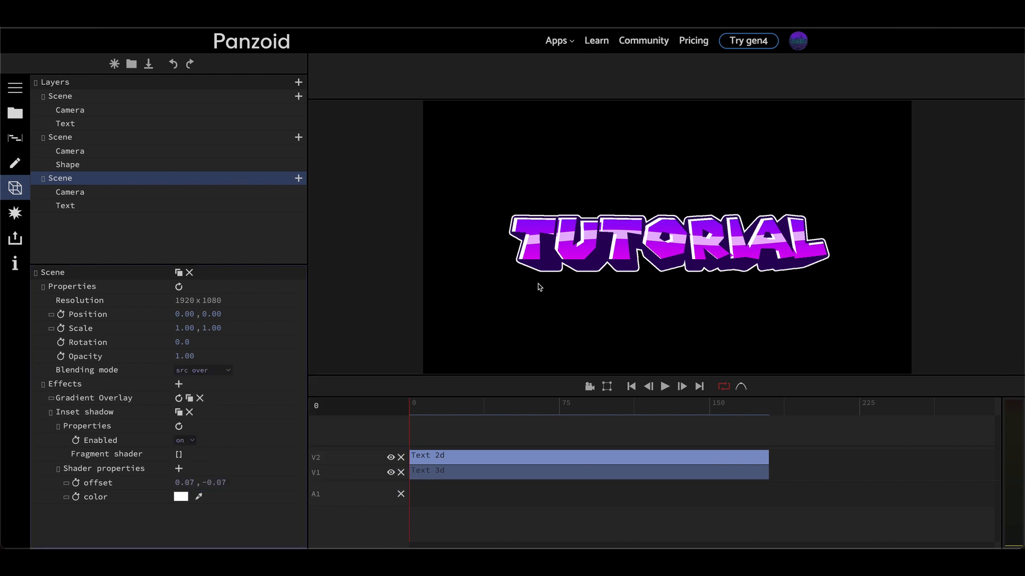
key("grave")
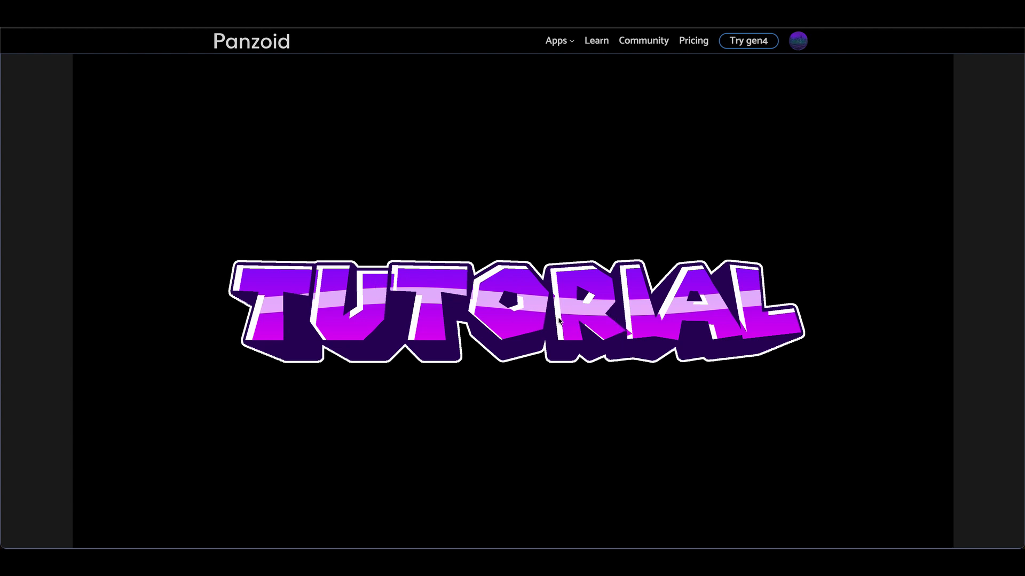
key("grave")
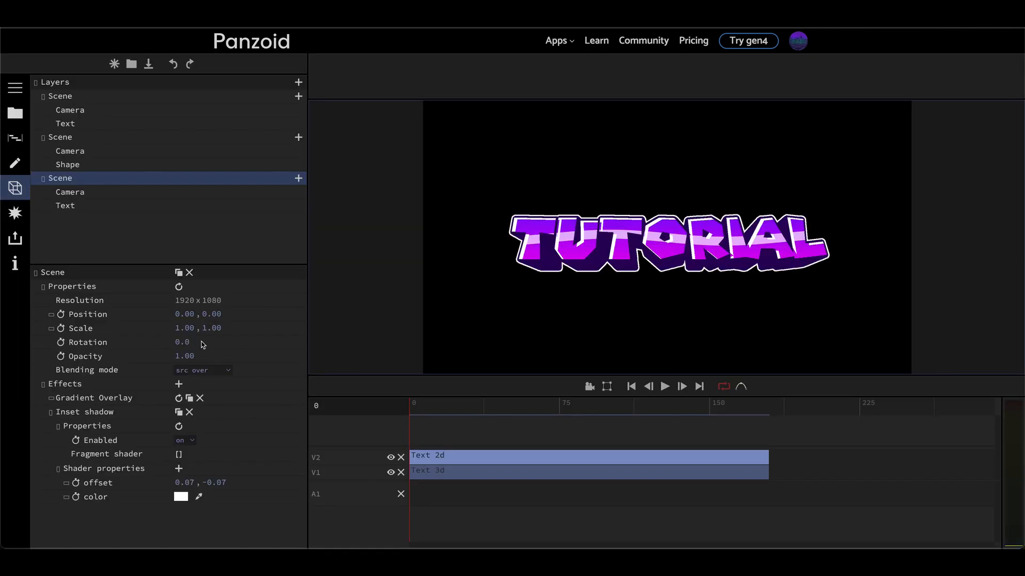
- Try a vertical offset of -0.03 on the Inset shadow and undo the change
left_click(221, 485)
type("-0.03")
key("Return")
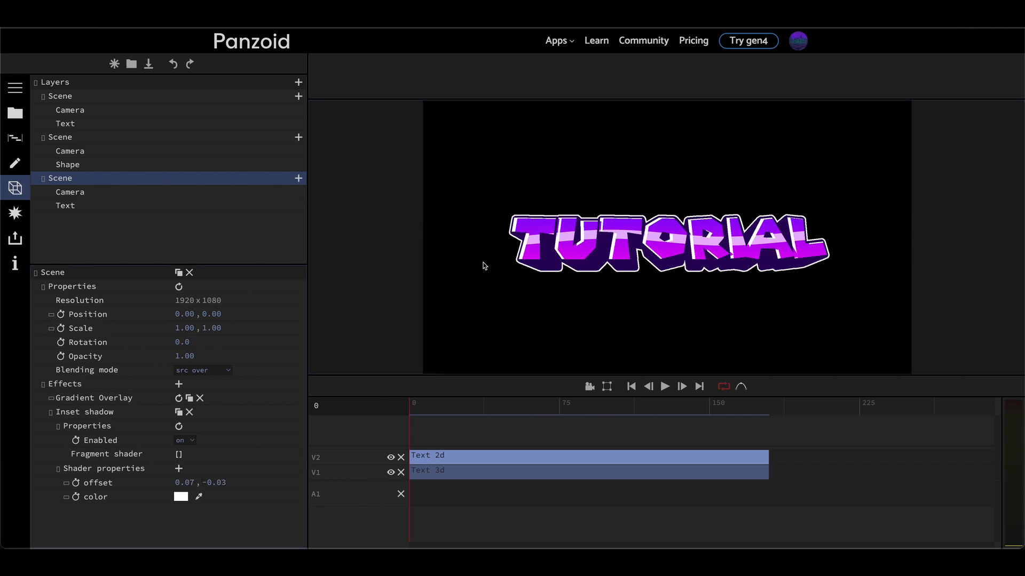
key("ctrl+z")
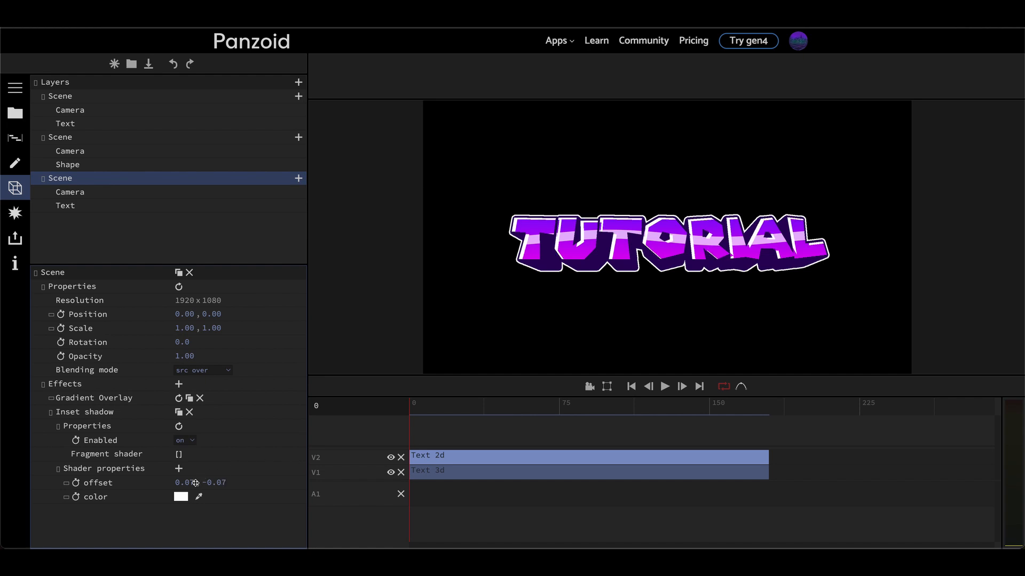
- Set the Inset shadow's horizontal offset to 0.03 and check the text in the enlarged preview
left_click(184, 482)
type(".03")
key("Return")
left_click(528, 248)
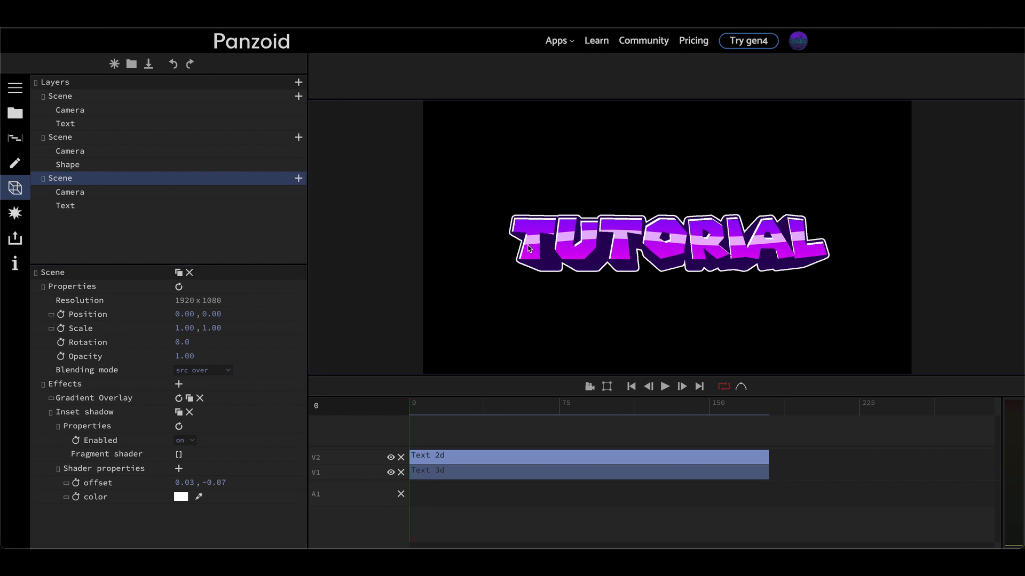
key("grave")
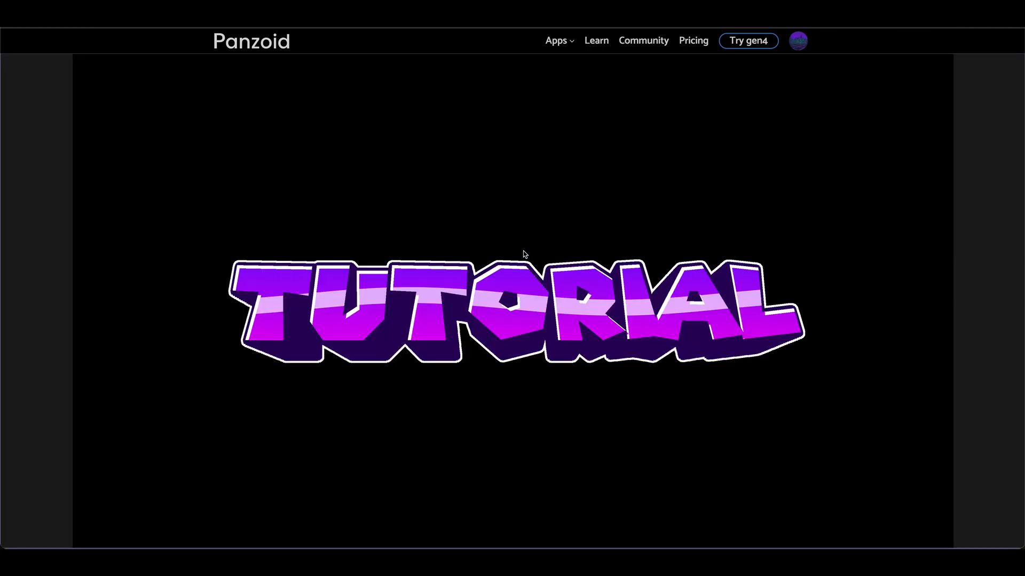